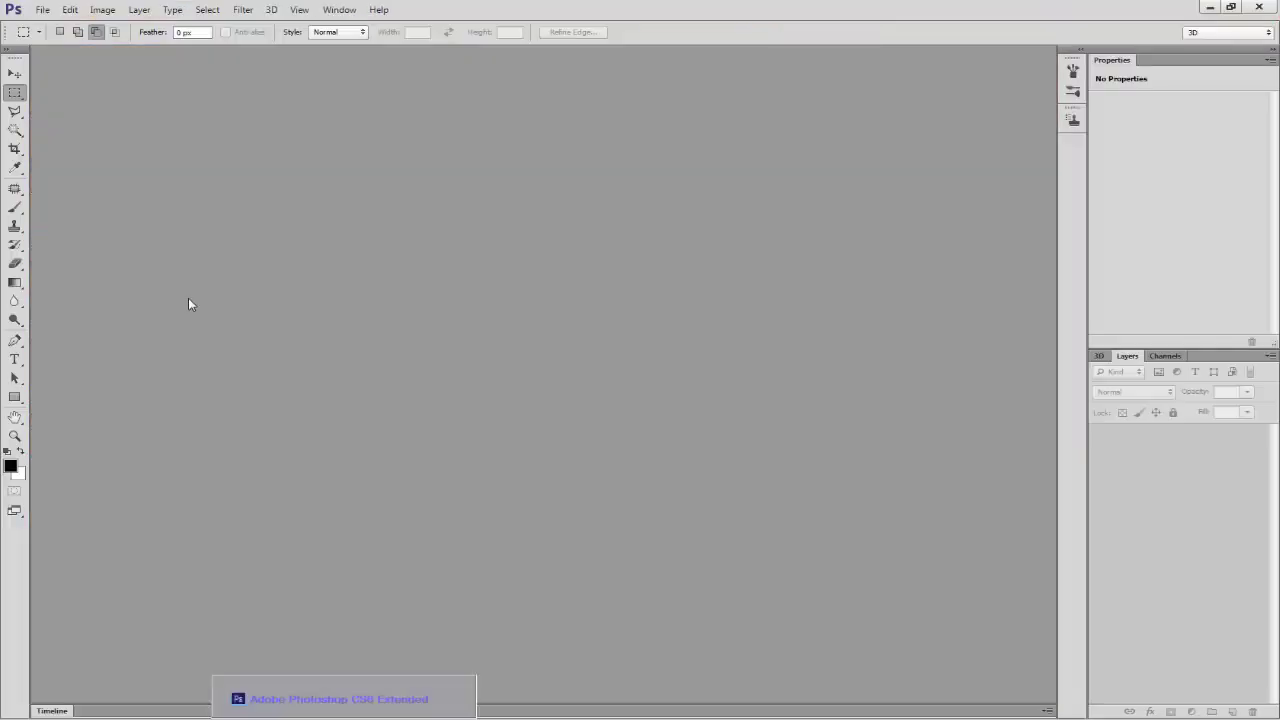
Open Kamerak1.jpg, the park photo of the man in a pink hoodie, from the paa folder.
click(43, 9)
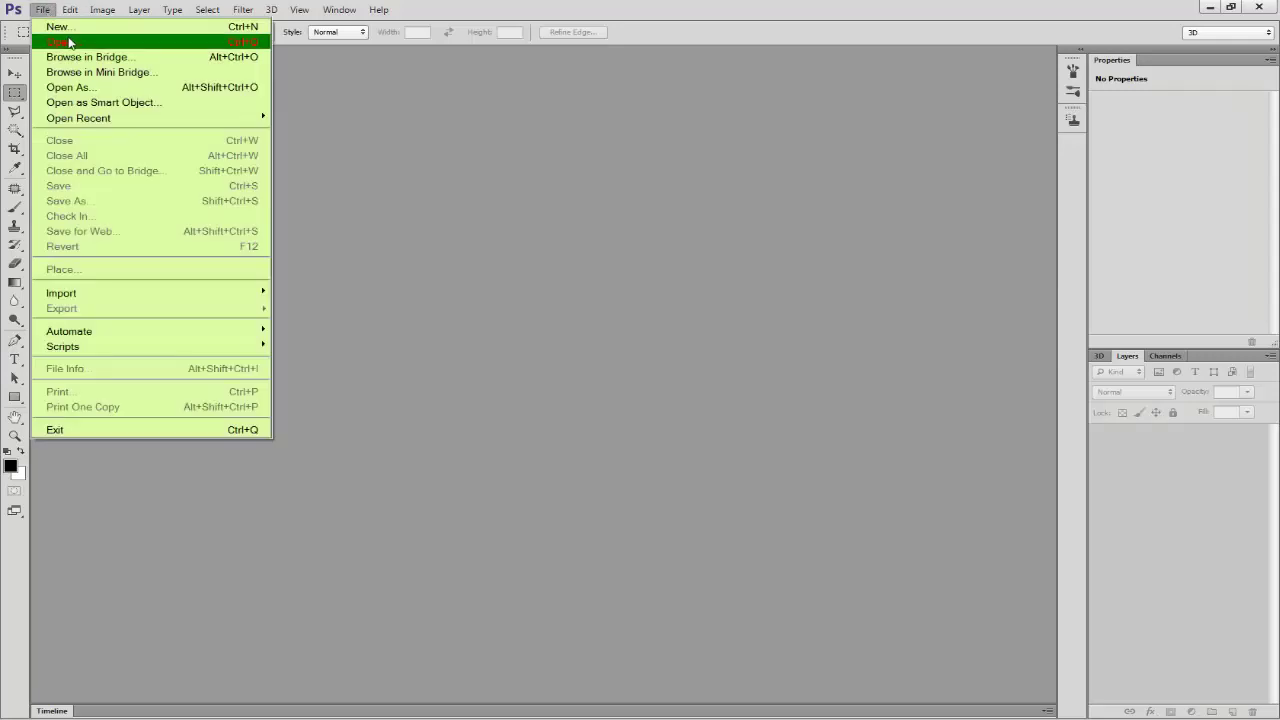
click(70, 43)
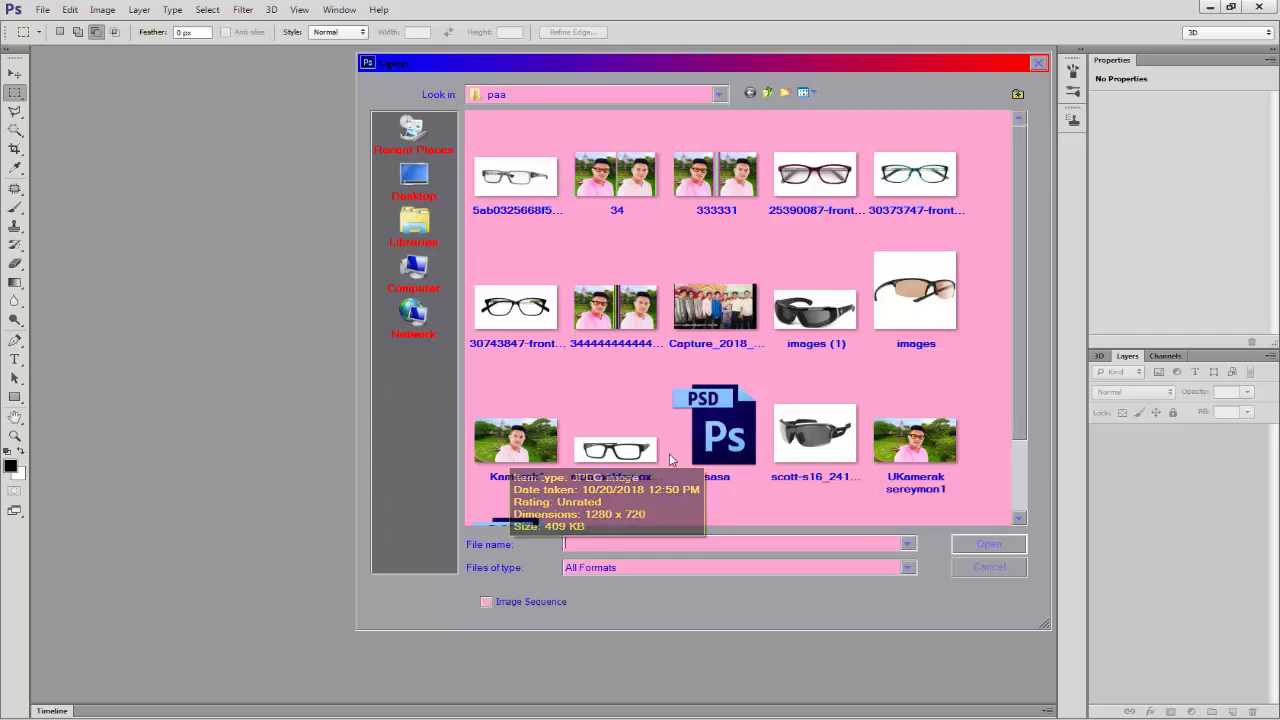
click(501, 452)
click(988, 545)
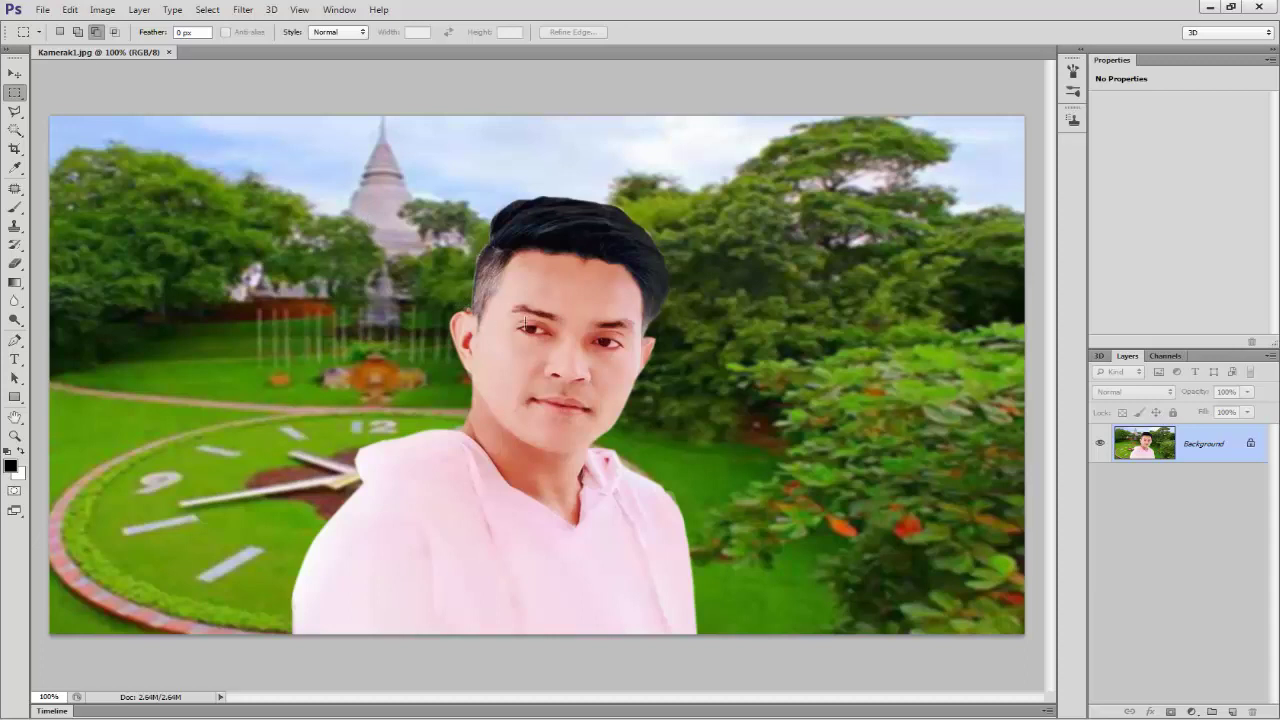
With the Move tool active, open the glasses file sasa.psd.
click(15, 74)
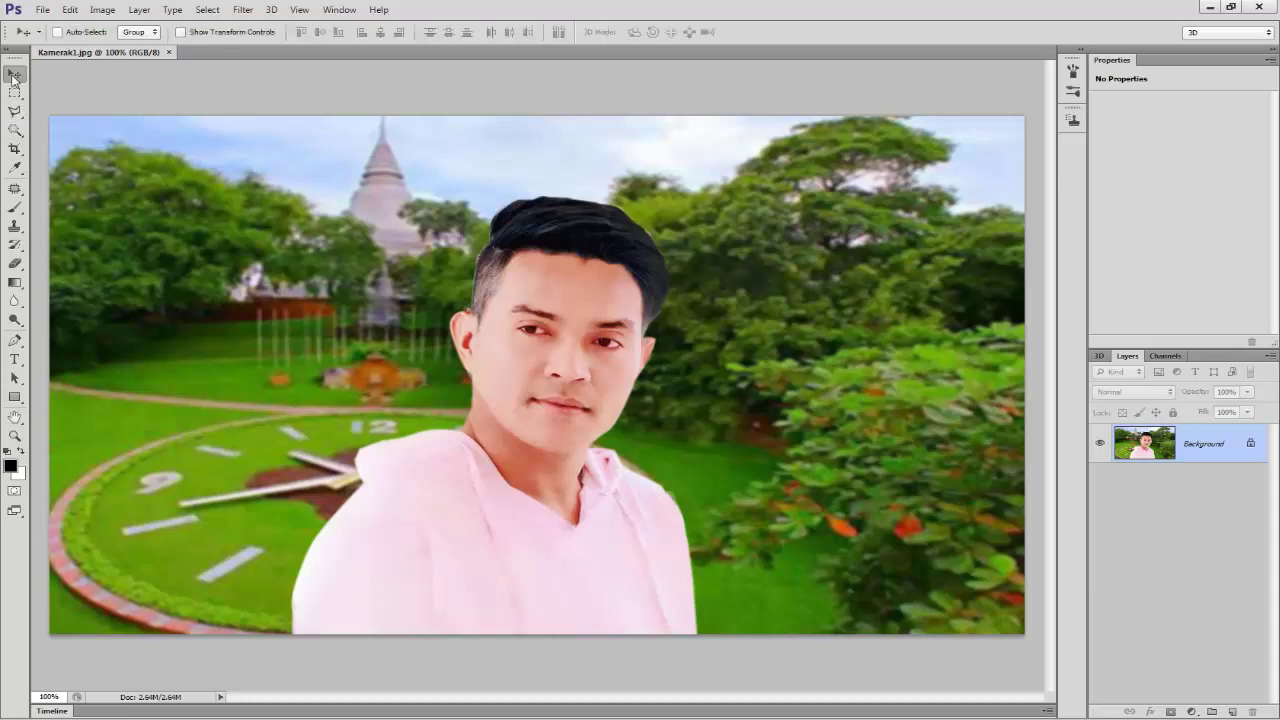
click(45, 14)
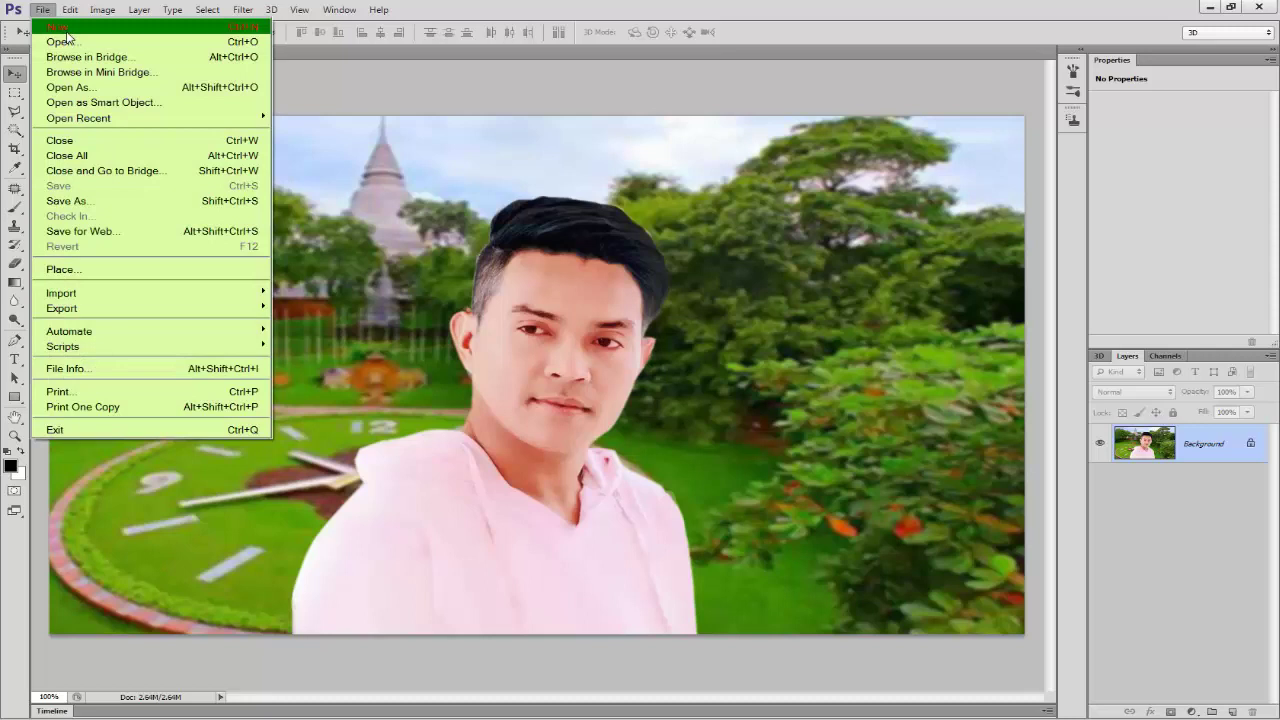
click(60, 40)
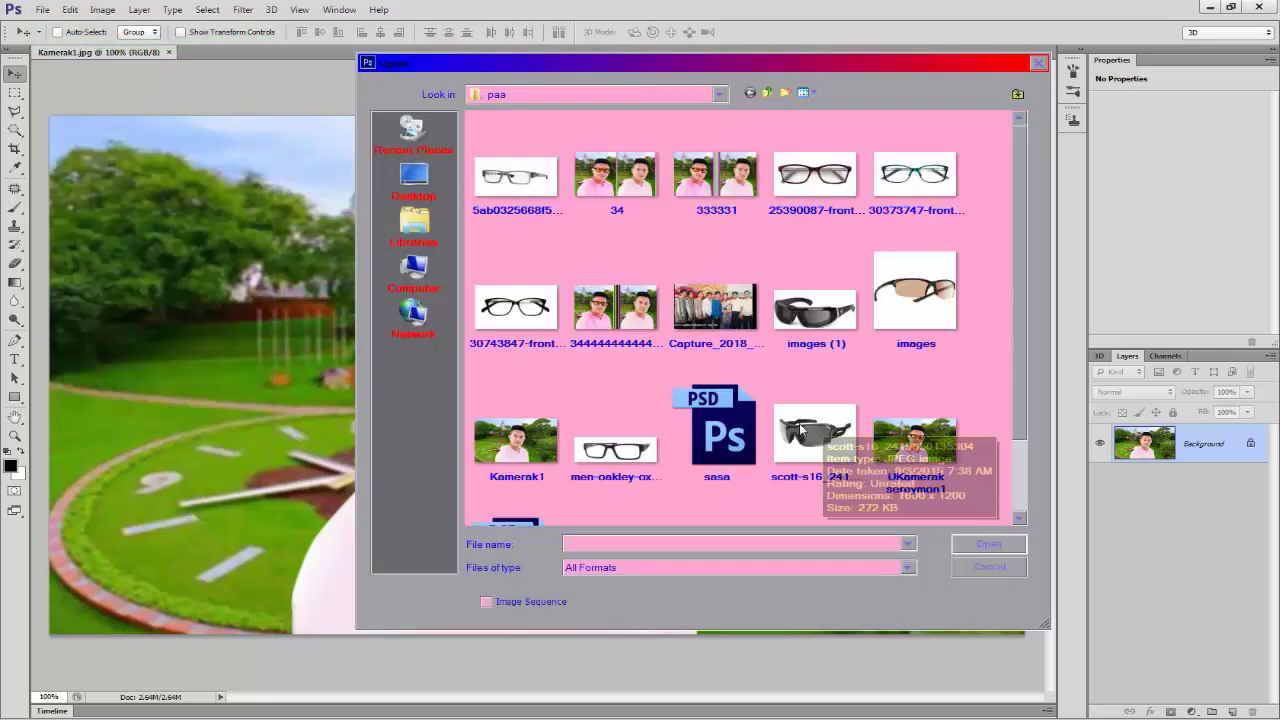
click(738, 425)
click(989, 544)
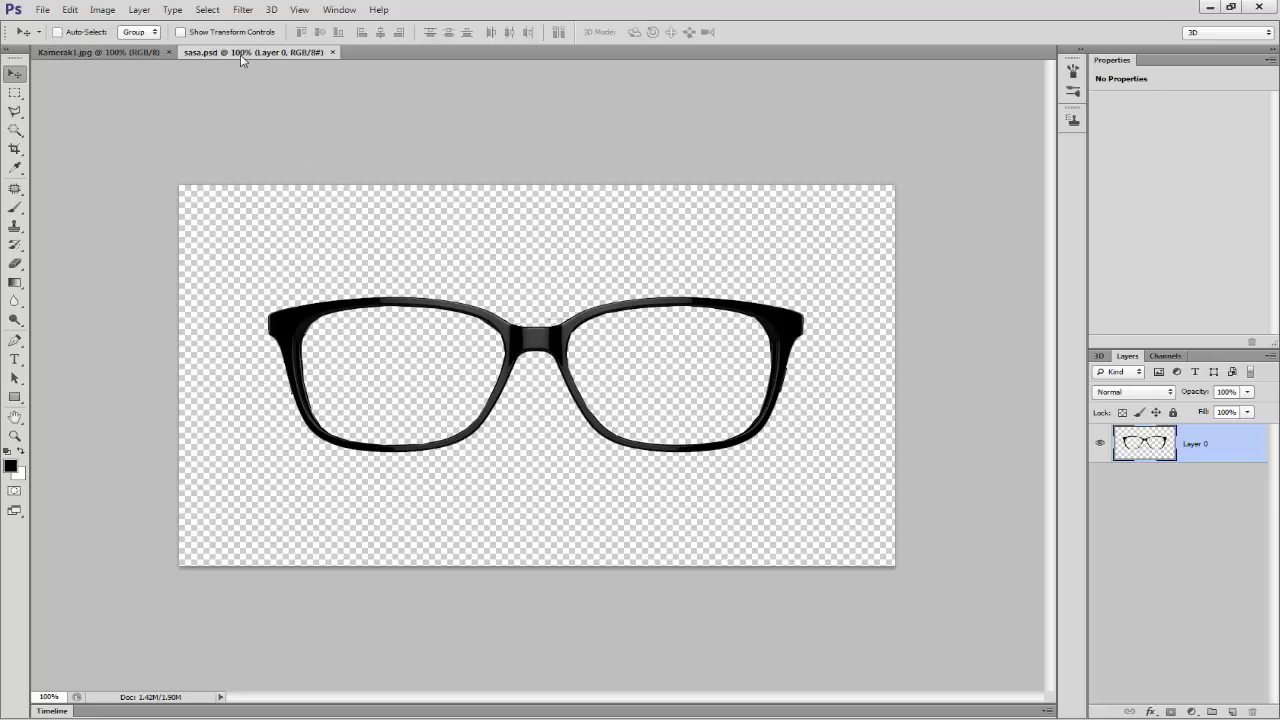
Float the sasa.psd window and drag the glasses onto Kamerak1.jpg as Layer 1.
drag(240, 54, 251, 143)
drag(549, 143, 575, 399)
drag(565, 556, 553, 290)
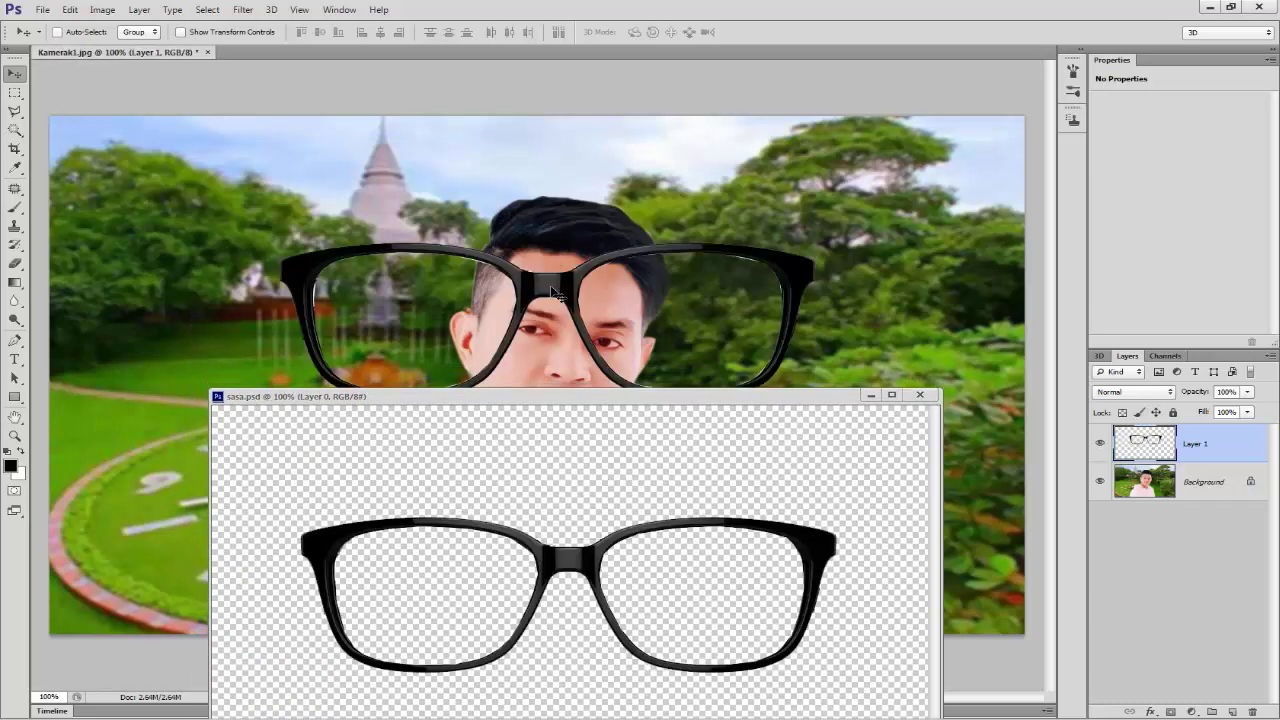
Close sasa.psd and lightly erase the lens tint over the left temple hair with a smaller eraser.
click(920, 395)
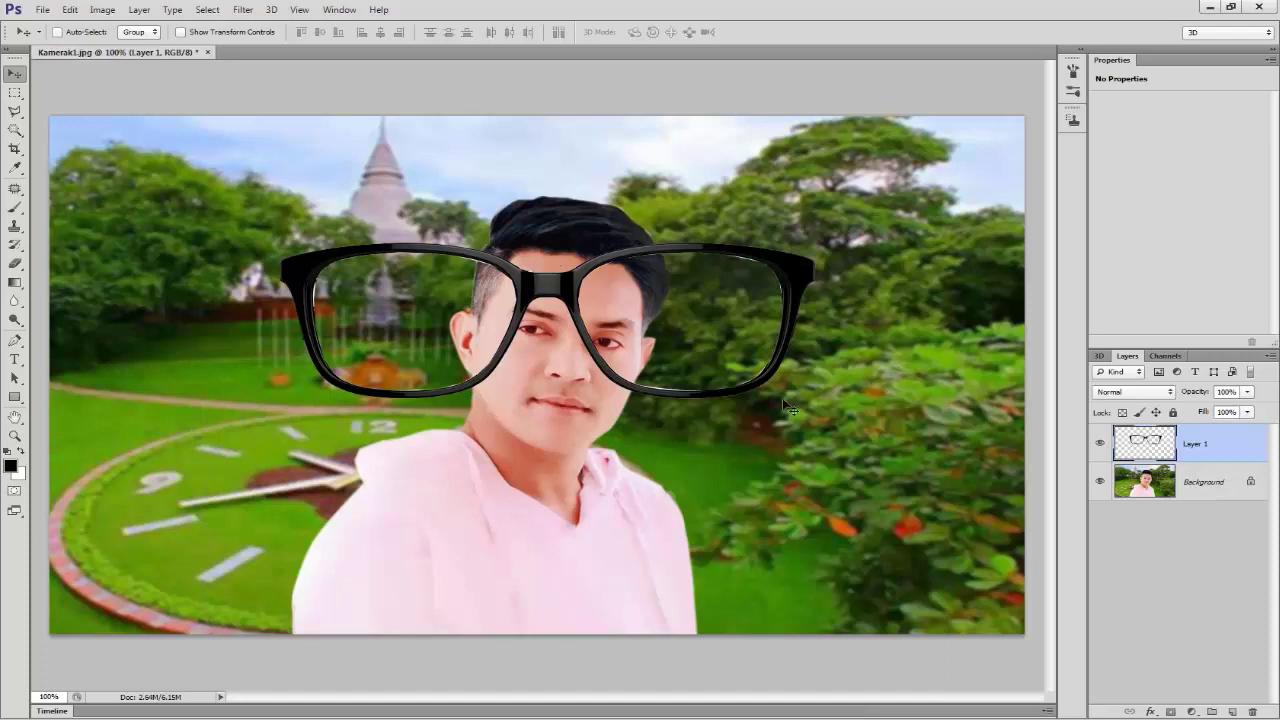
scroll(737, 415, up, 2)
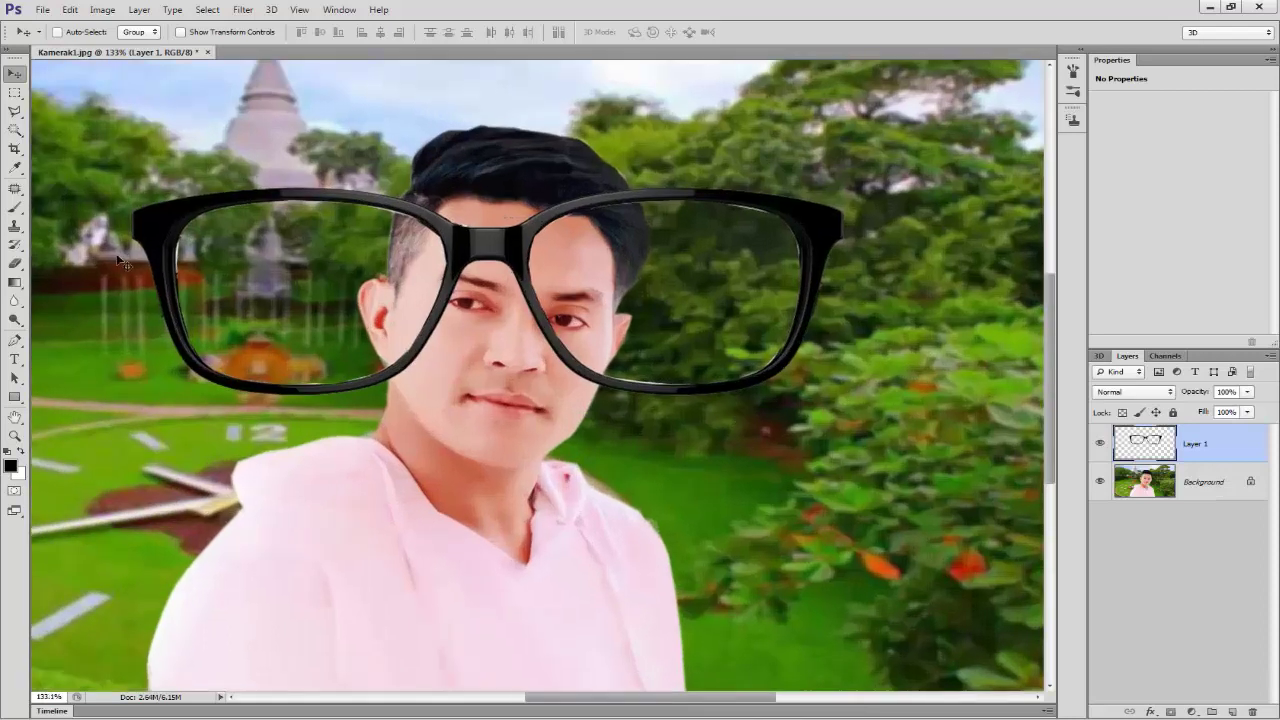
click(15, 264)
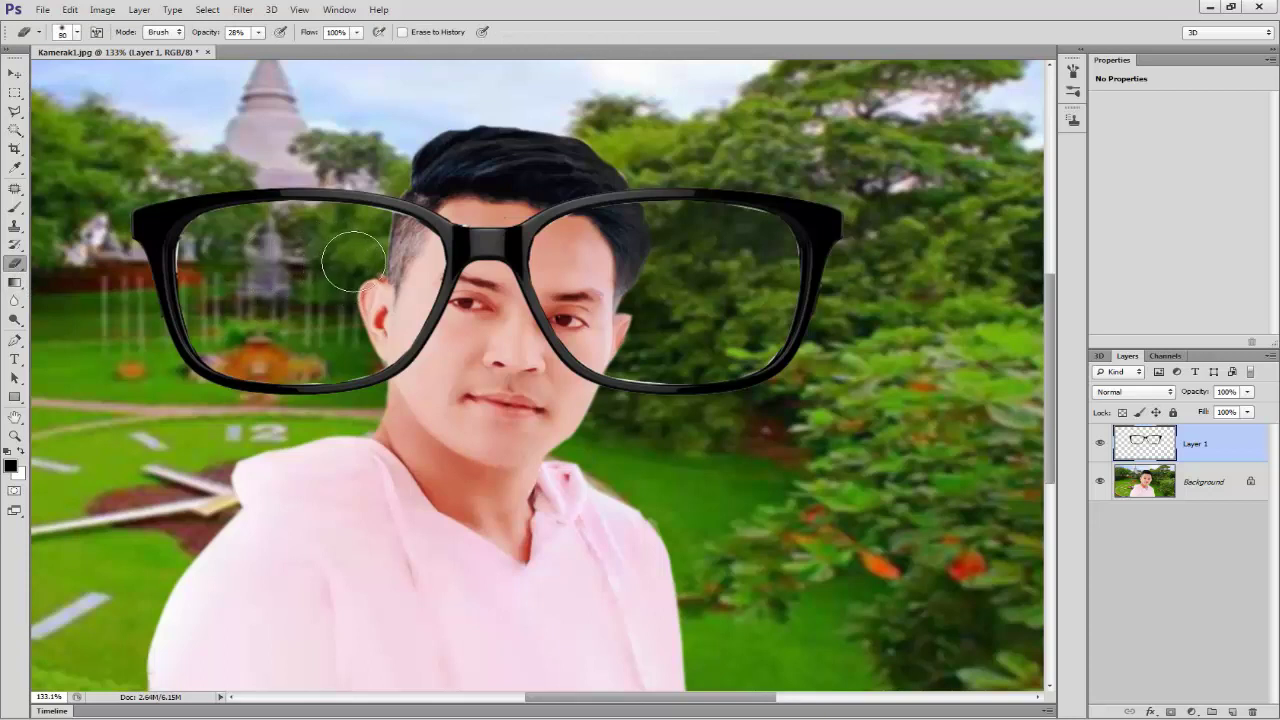
key(bracketleft)
drag(370, 232, 425, 245)
click(15, 73)
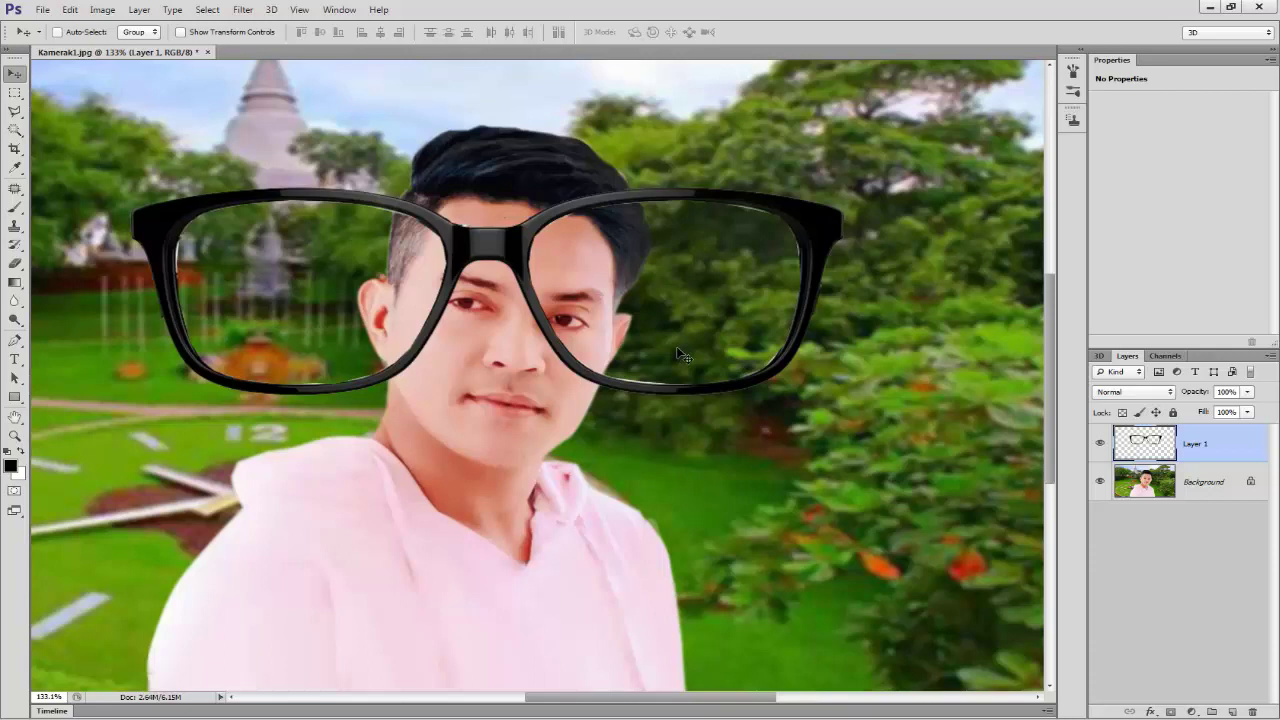
key(ctrl+t)
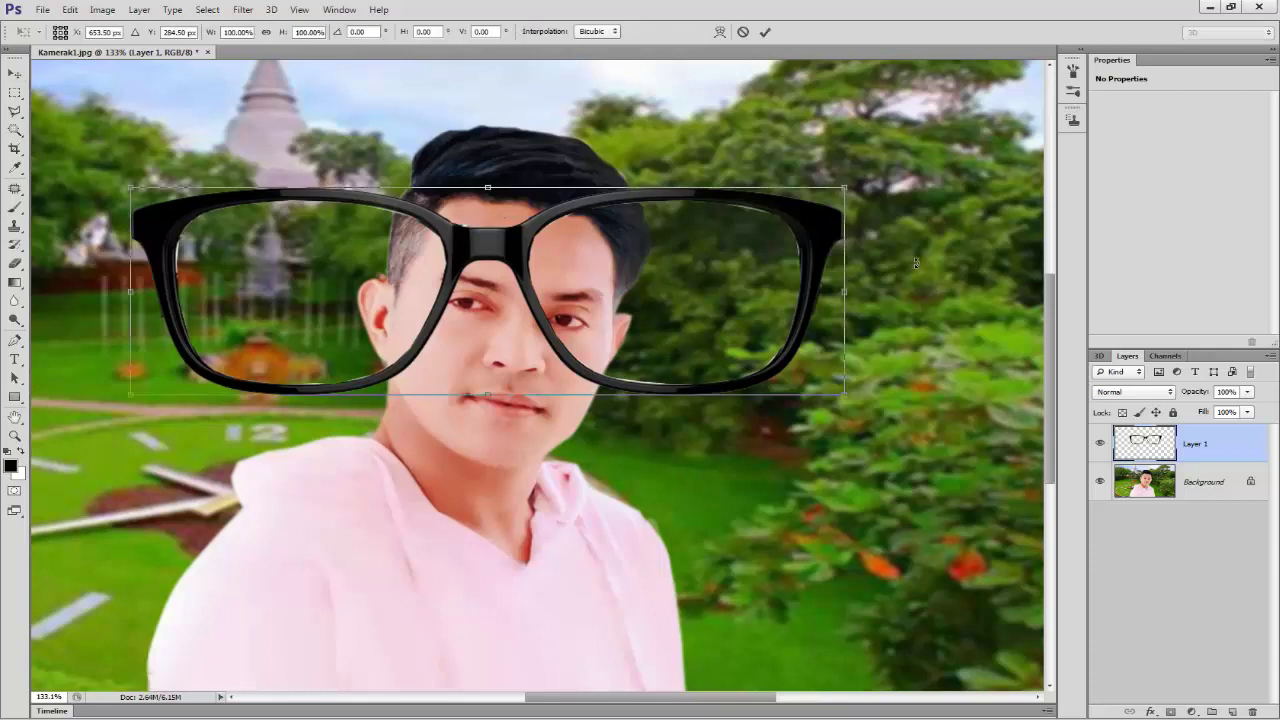
Shrink the glasses to about 32% and move them down onto the man's eyes.
mouse_move(860, 180)
mouse_down()
mouse_move(845, 250)
mouse_move(857, 244)
mouse_up()
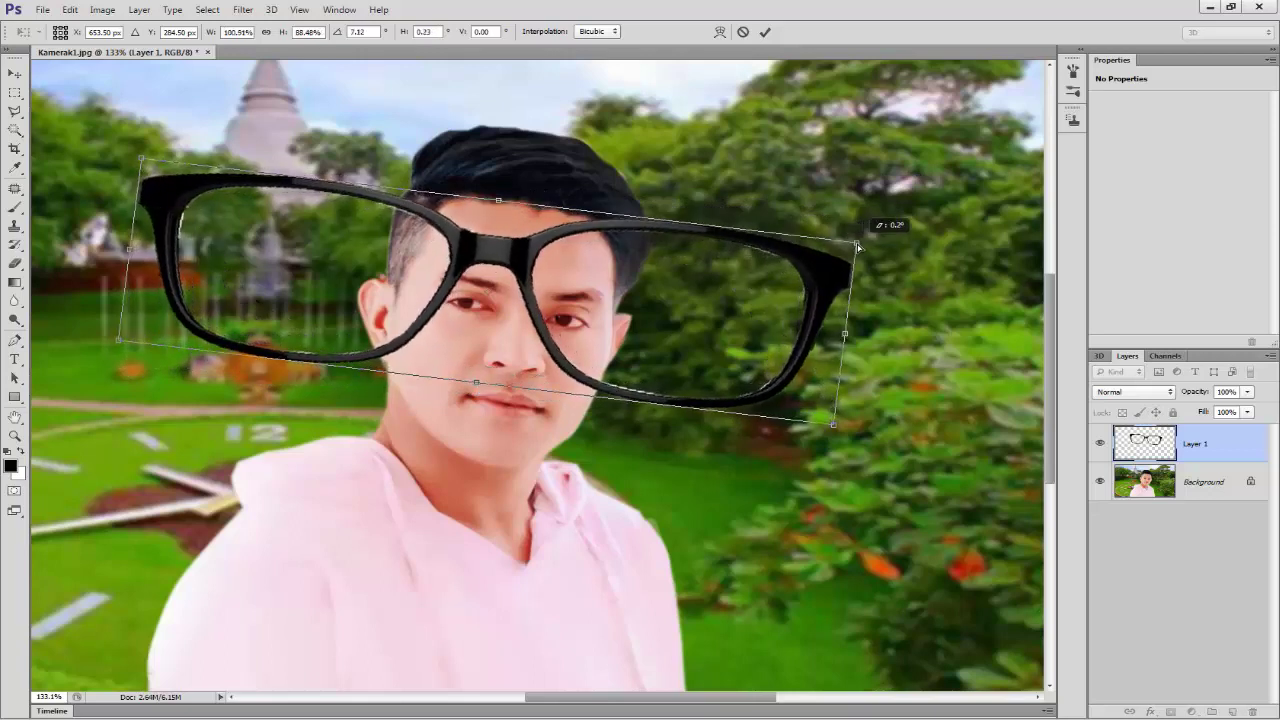
key(ctrl+z)
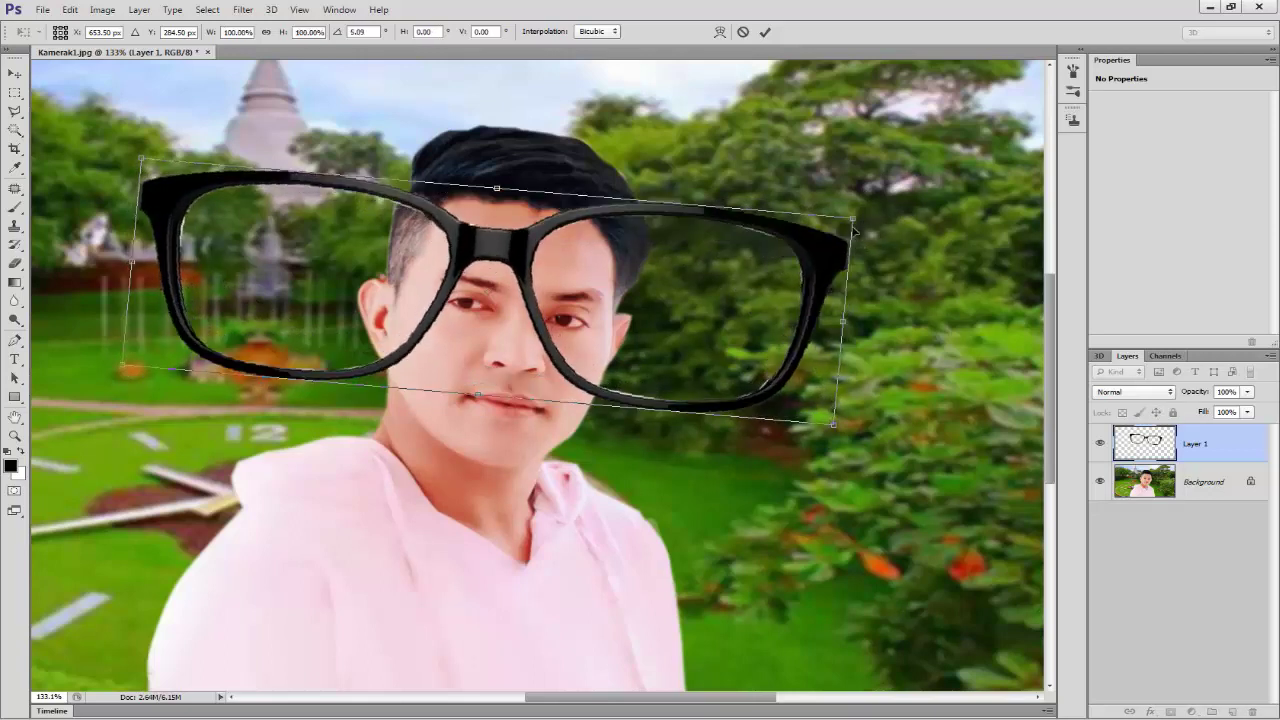
right_click(641, 236)
key(Escape)
drag(855, 216, 637, 259)
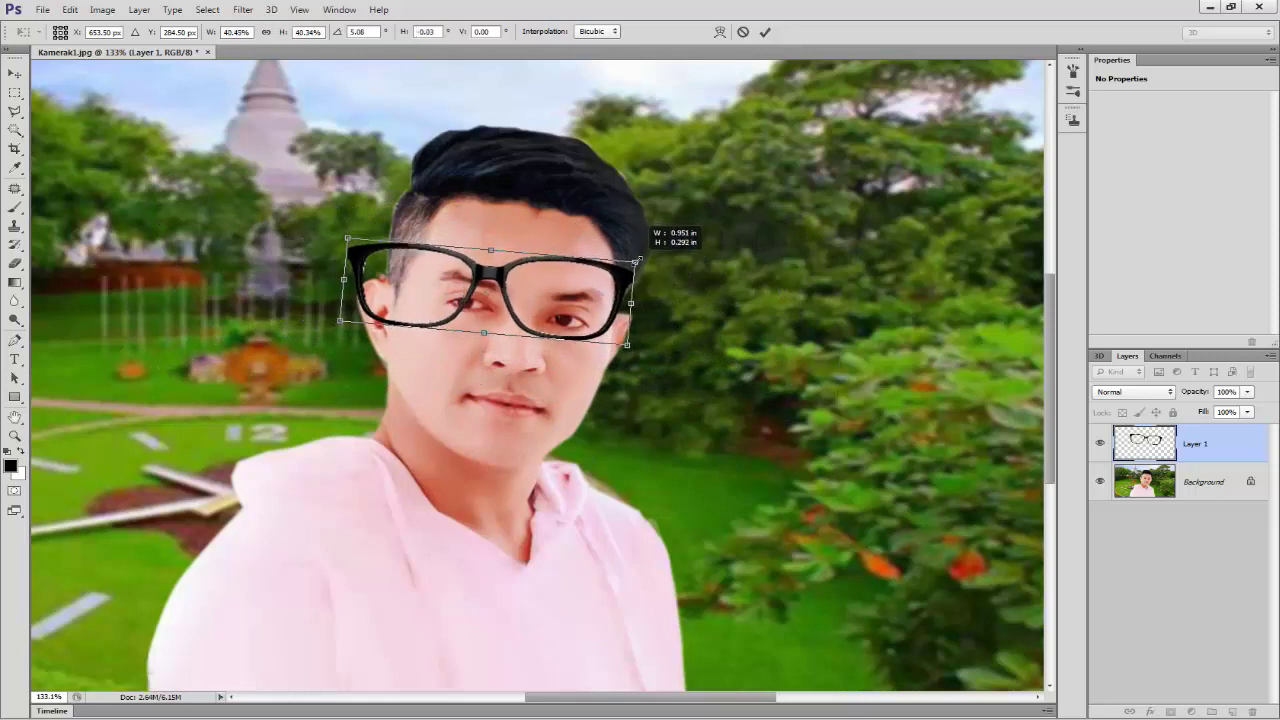
drag(637, 259, 632, 268)
drag(500, 275, 511, 295)
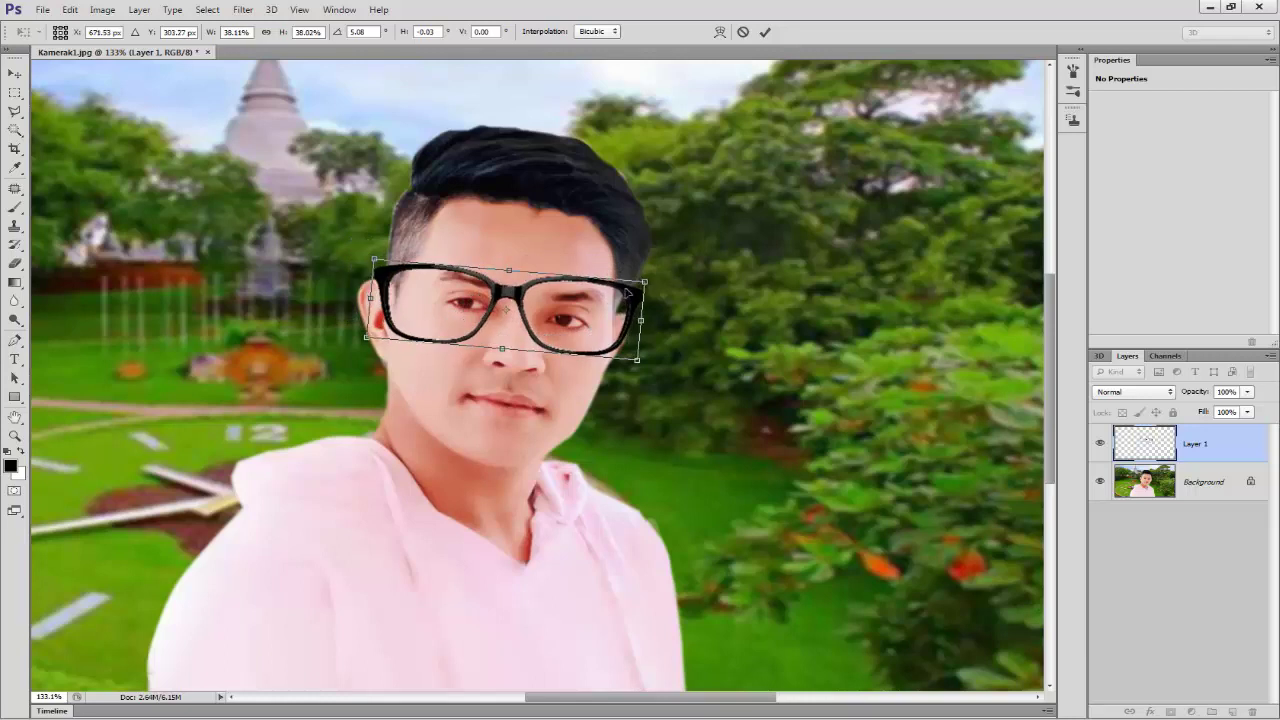
drag(645, 282, 622, 288)
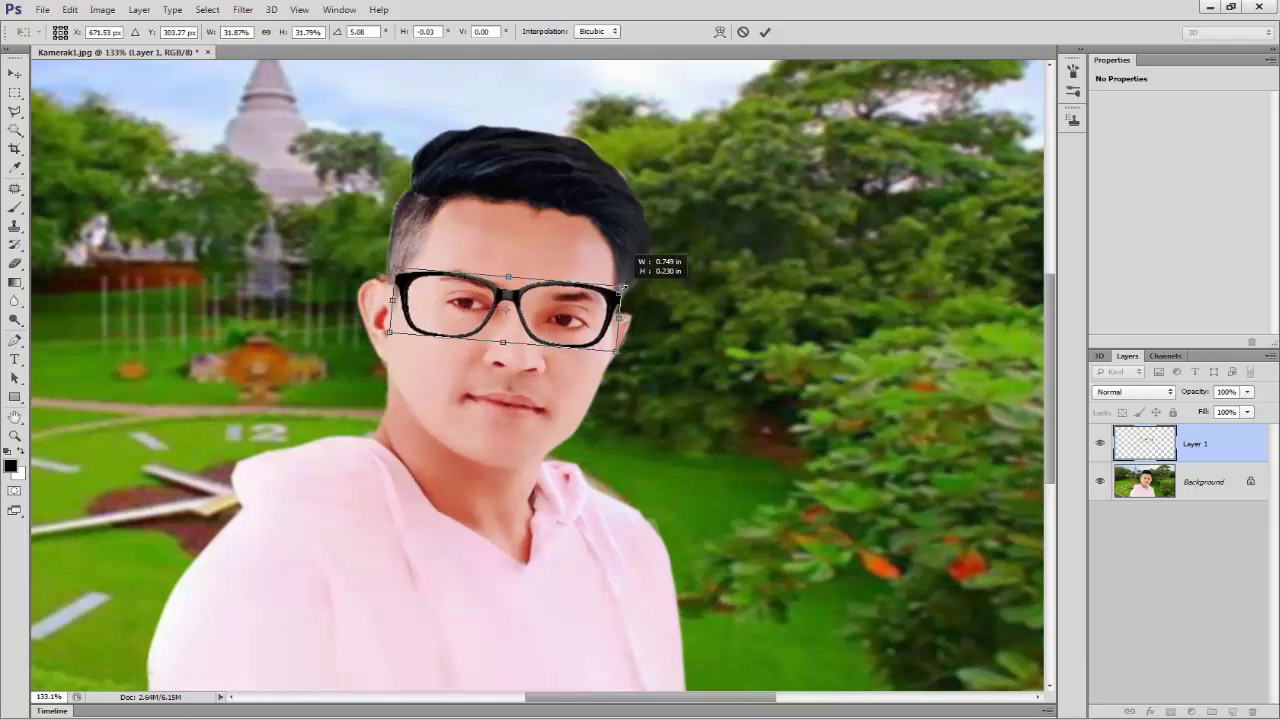
drag(503, 300, 512, 300)
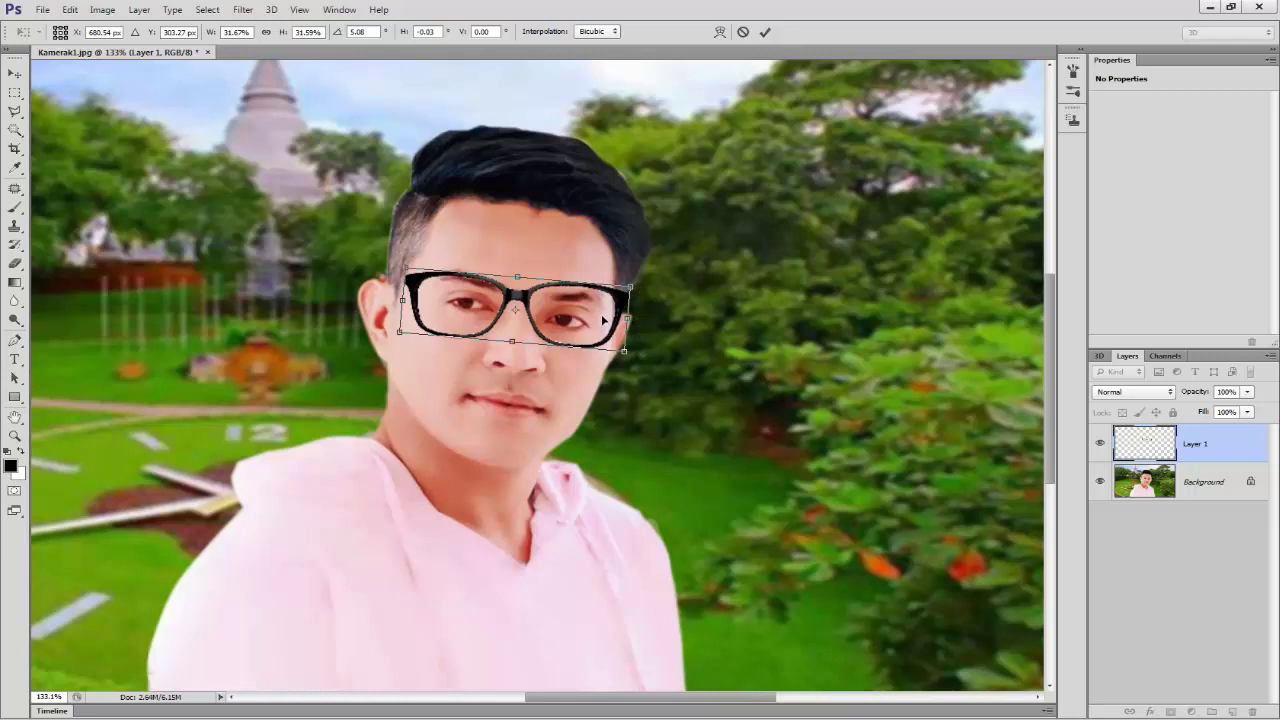
Tilt the glasses to about 9°, fine-tune their size over the eyes, and commit.
right_click(603, 318)
click(645, 362)
drag(638, 287, 645, 293)
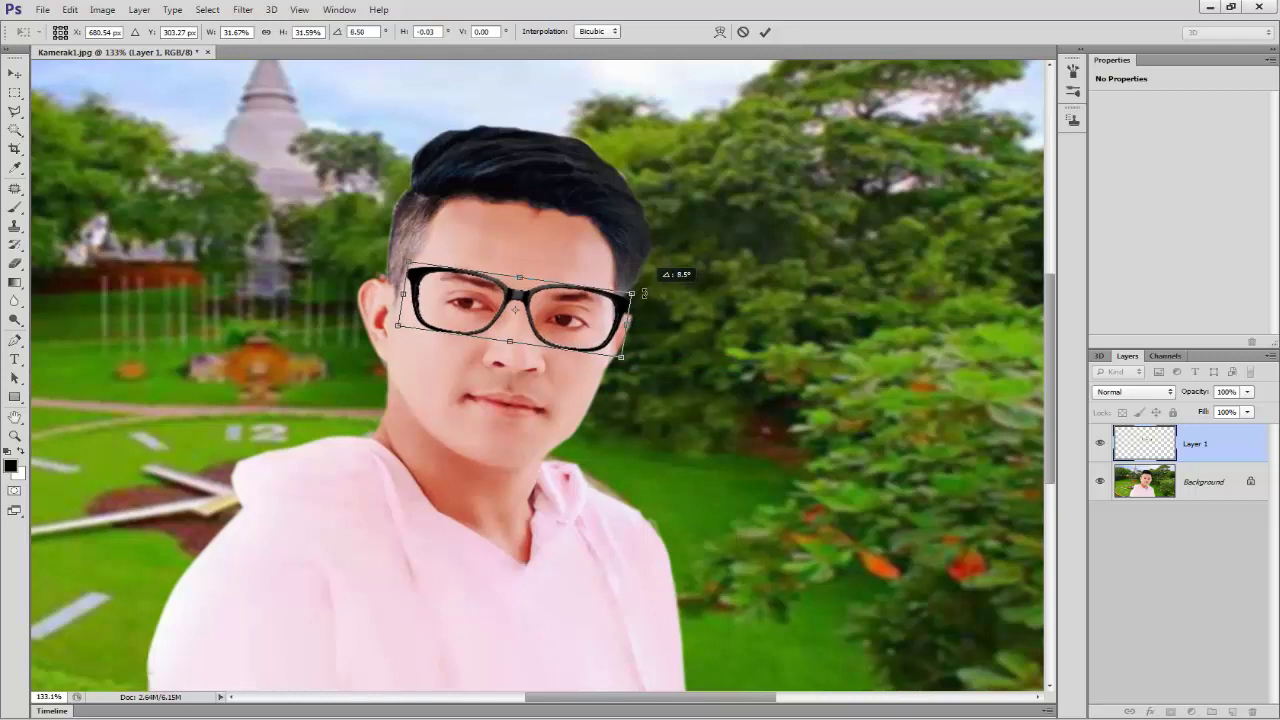
drag(644, 293, 626, 296)
right_click(616, 306)
click(640, 340)
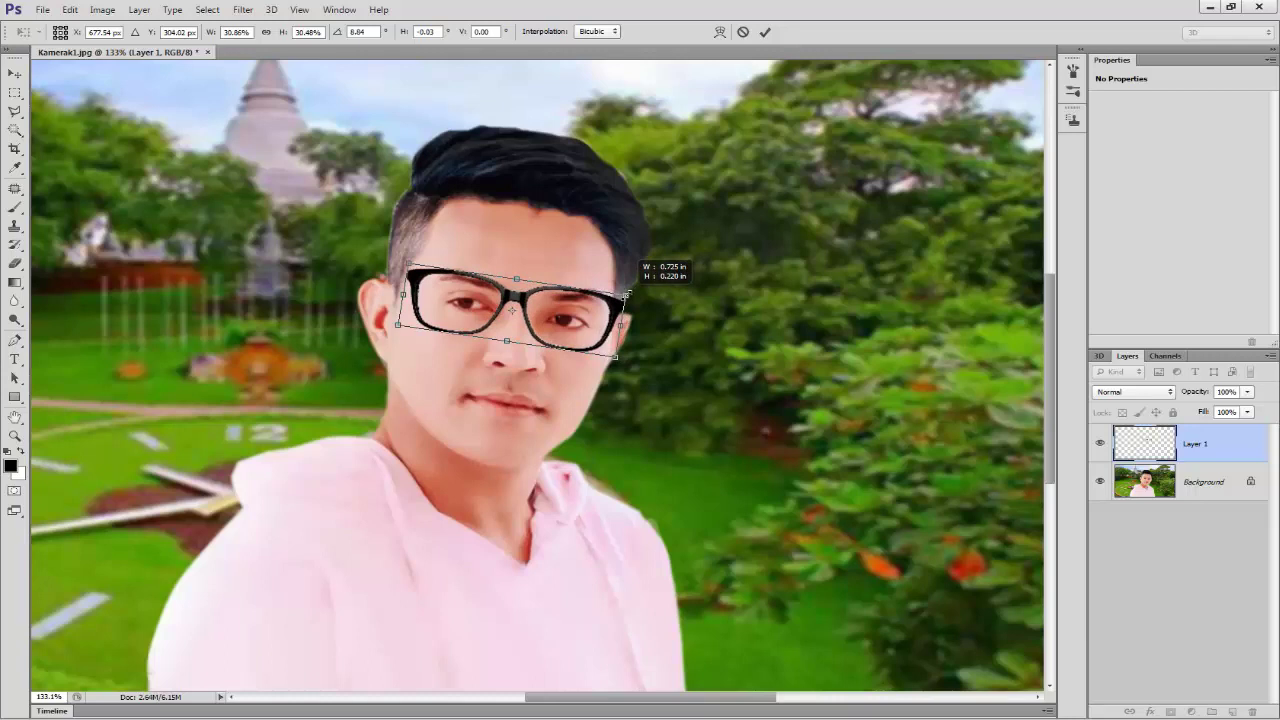
drag(626, 296, 632, 292)
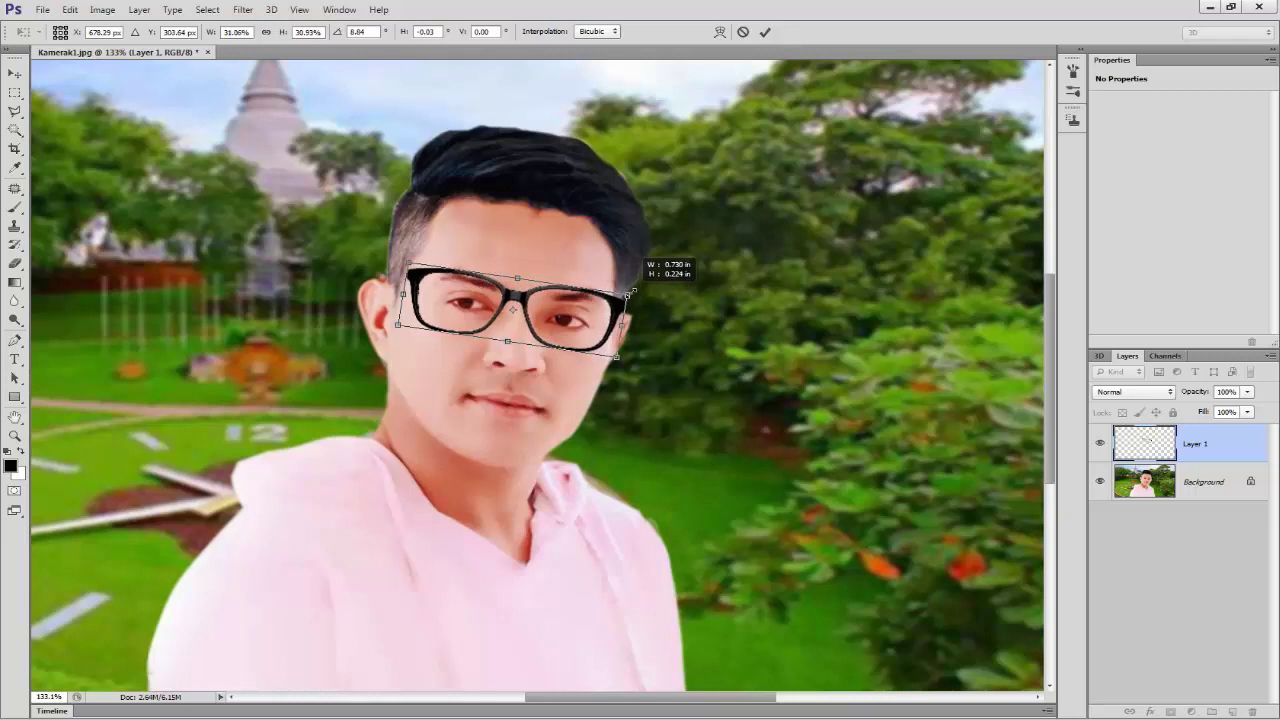
key(Return)
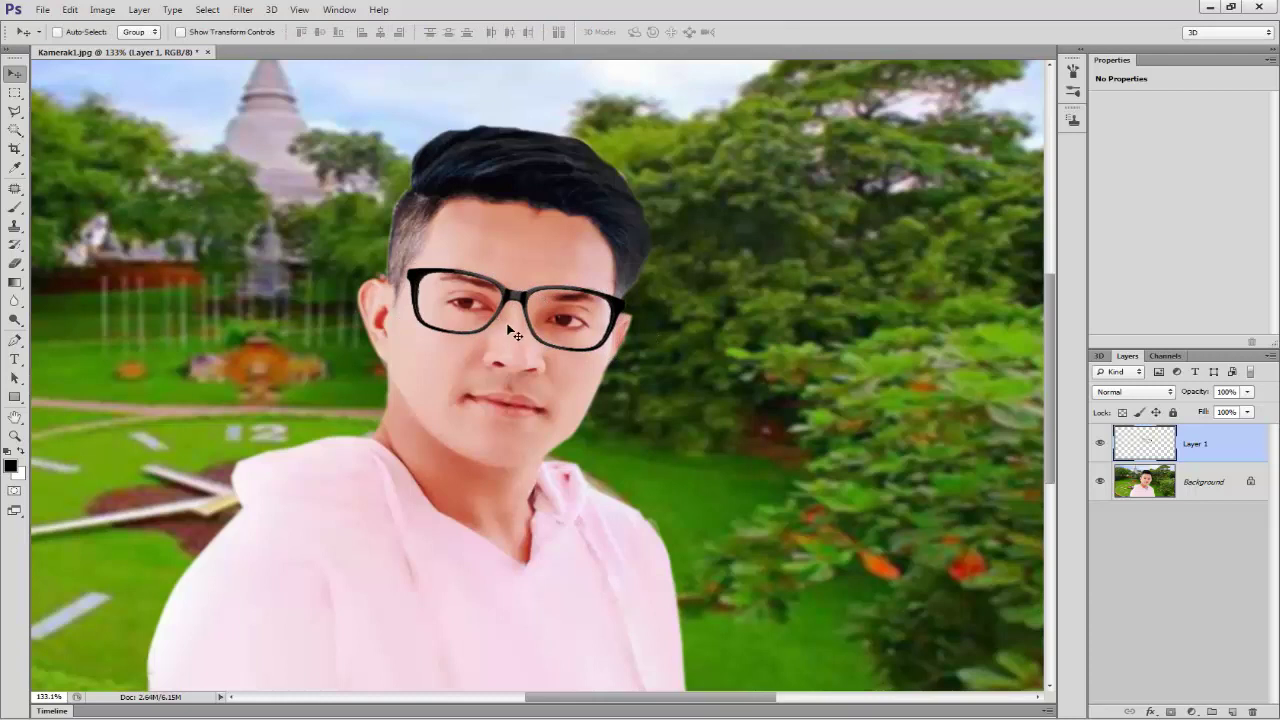
Nudge the glasses right and down, then resize them to about 96% width and 108% height.
drag(518, 301, 527, 307)
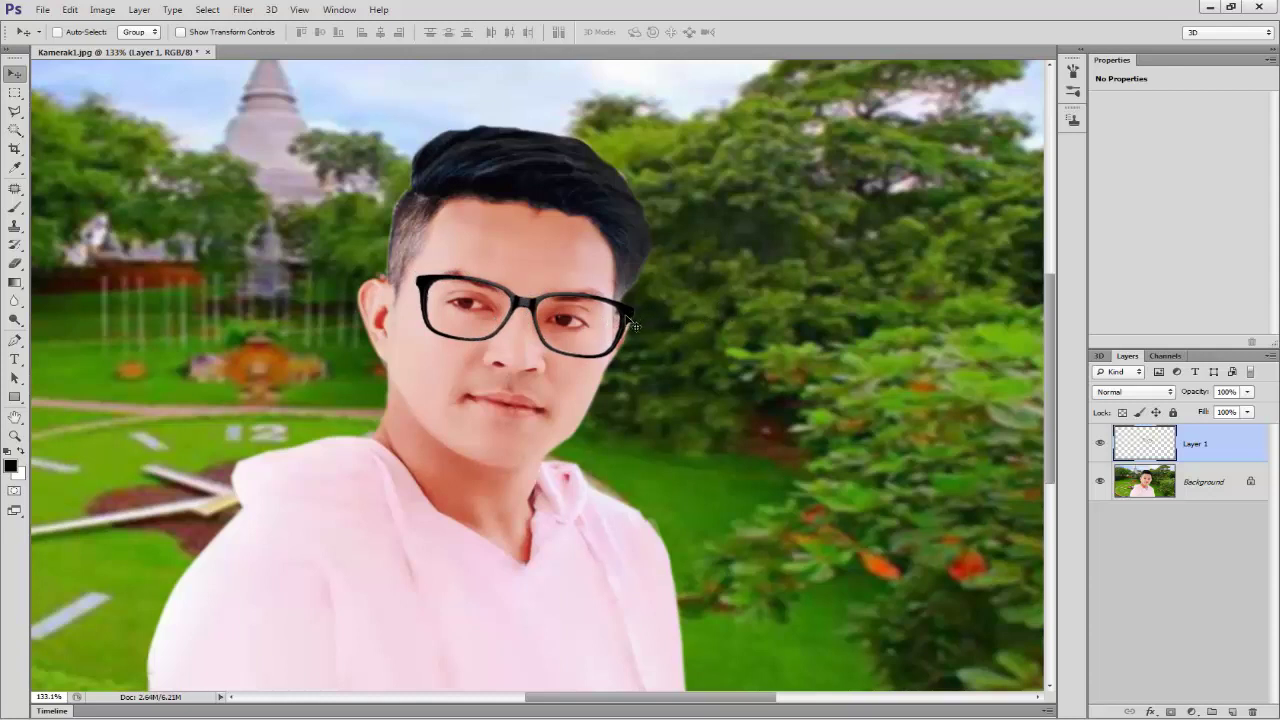
key(ctrl+t)
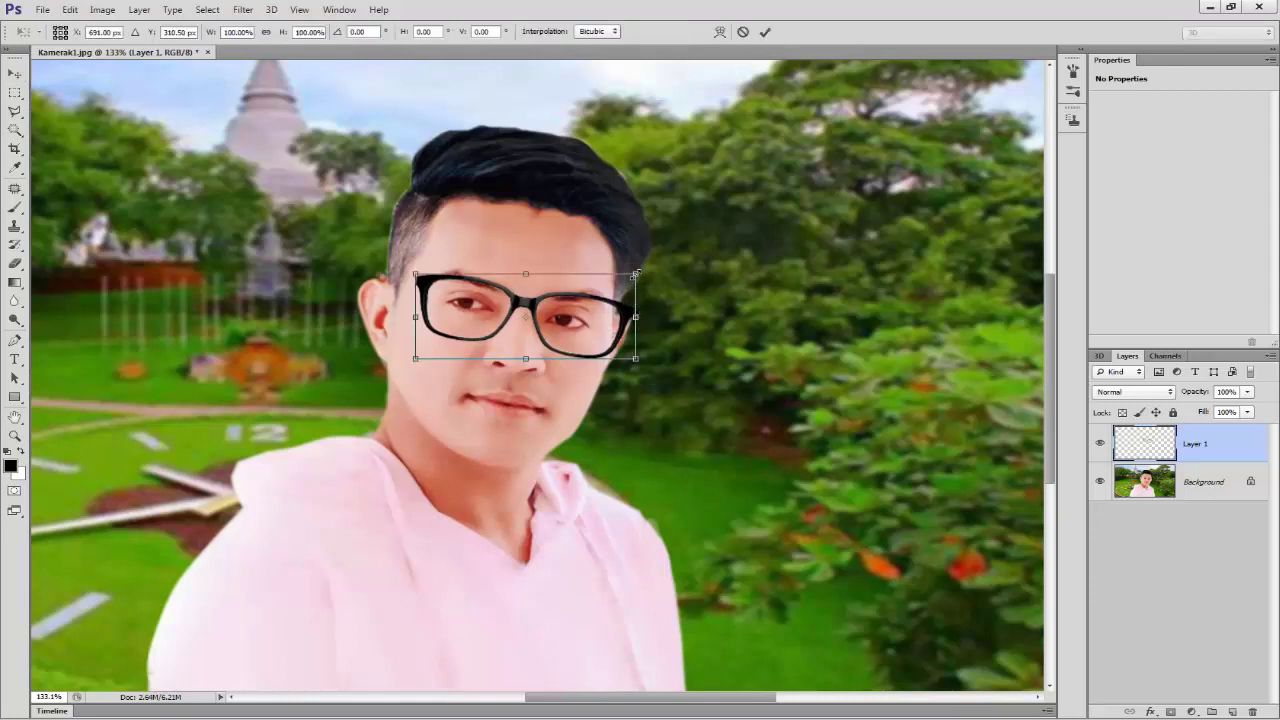
drag(636, 272, 626, 268)
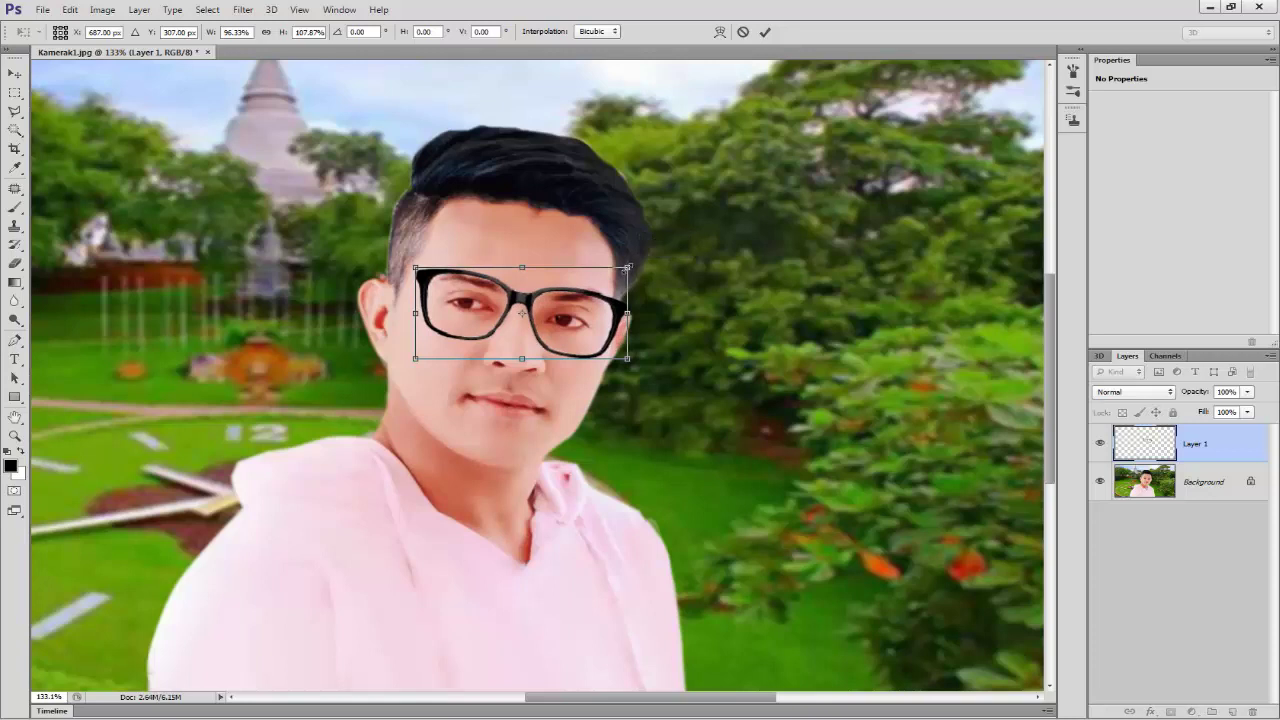
key(Return)
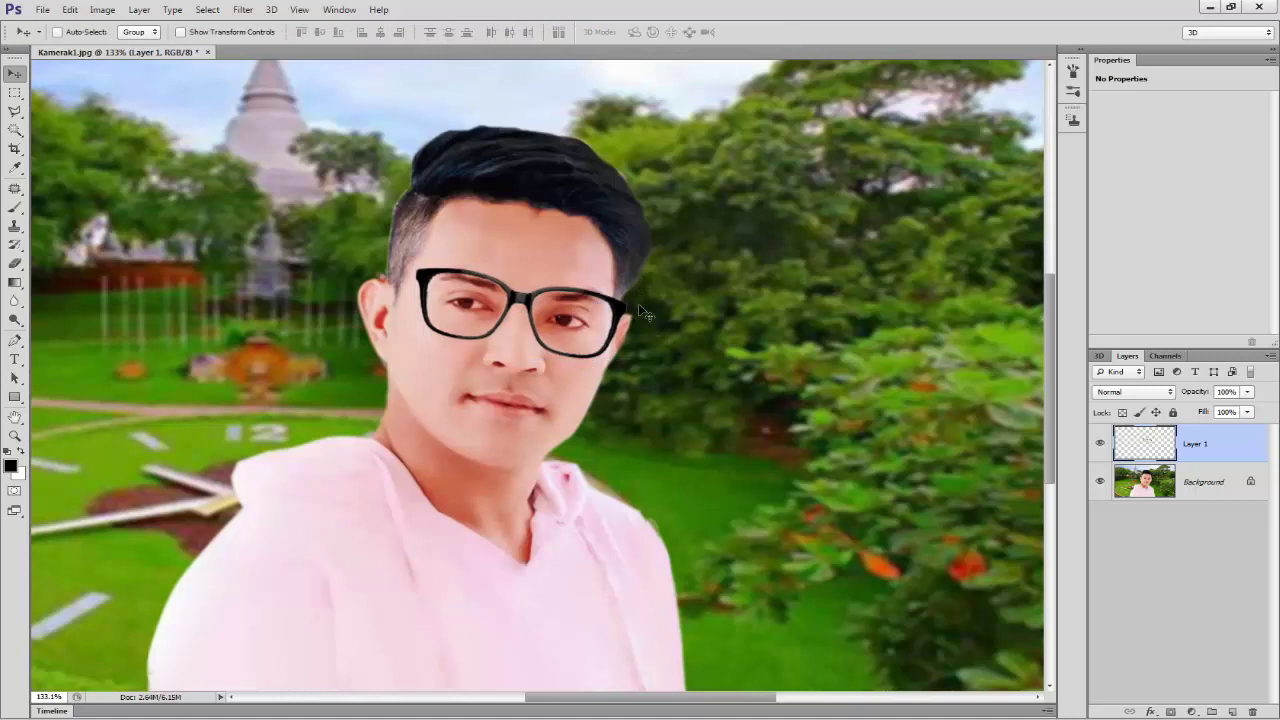
Paint a black left temple arm from the hinge toward the ear with a small 100%-opacity brush.
click(15, 207)
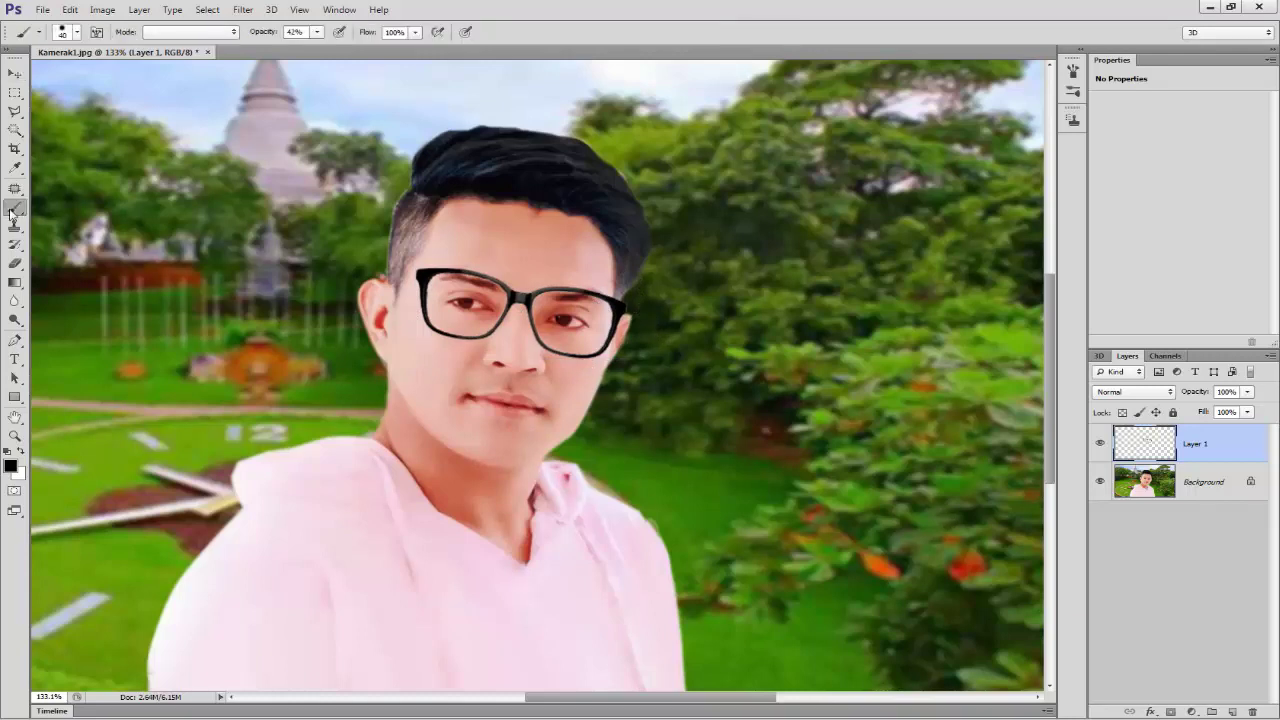
key(bracketleft)
key(bracketleft)
key(bracketleft)
drag(412, 273, 391, 277)
click(317, 32)
drag(338, 47, 370, 52)
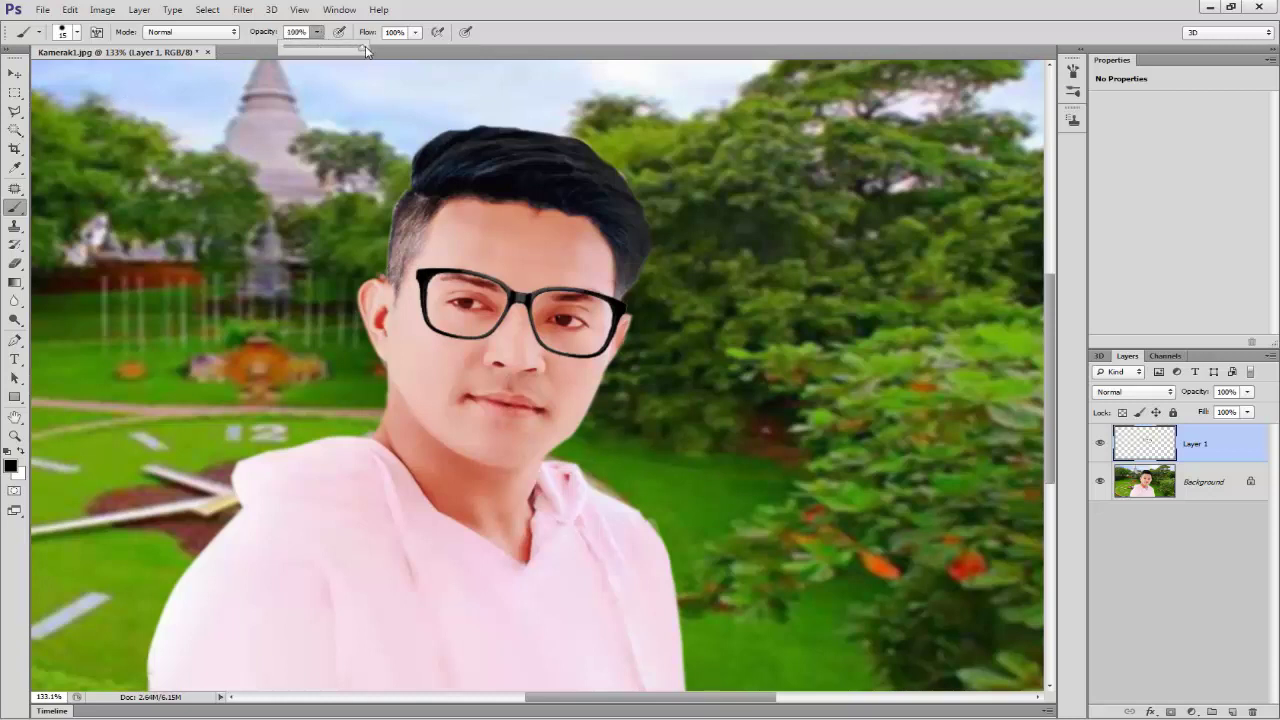
click(15, 208)
key(bracketleft)
key(bracketleft)
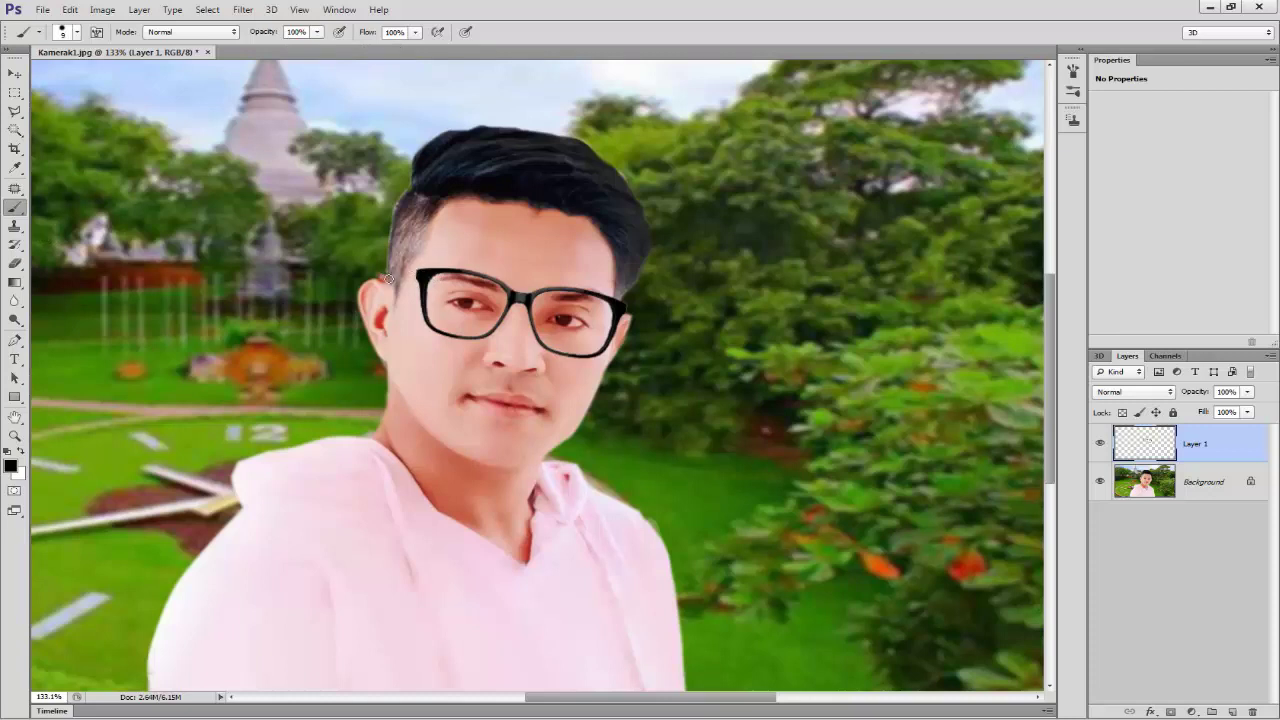
drag(401, 277, 391, 276)
click(13, 76)
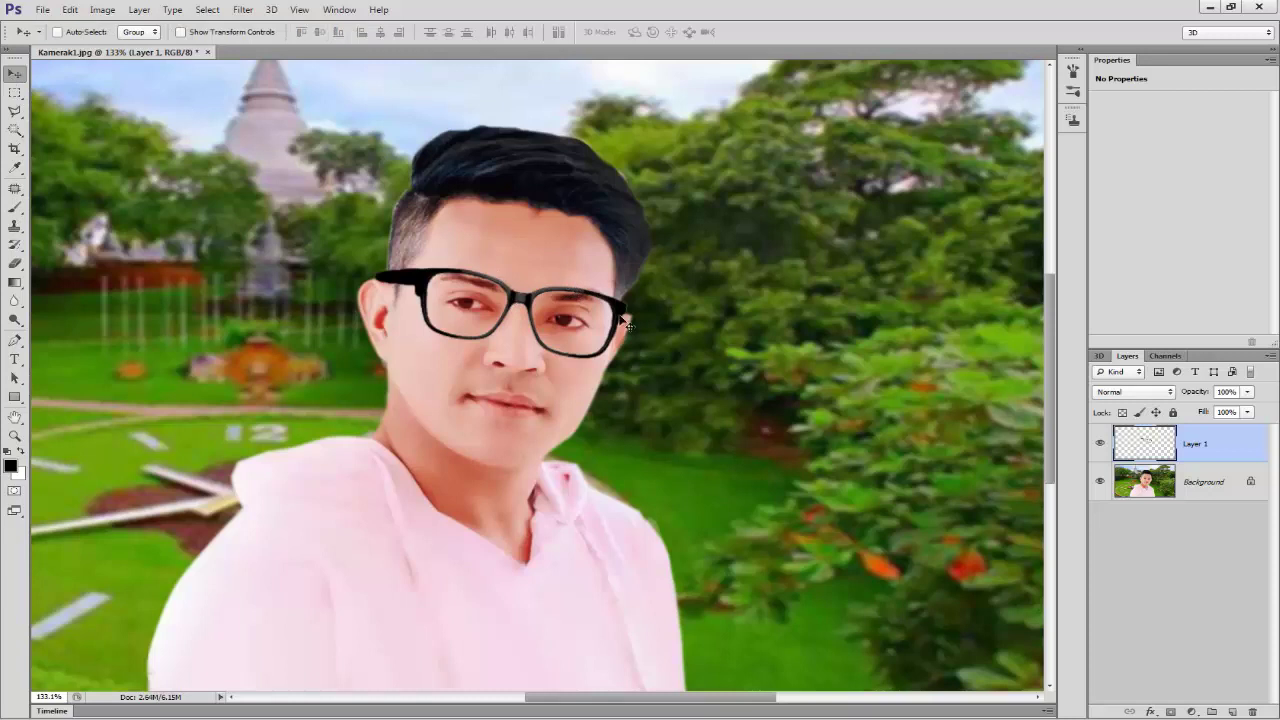
Use Liquify's Forward Warp to push the glasses' left arm further toward the ear.
click(243, 10)
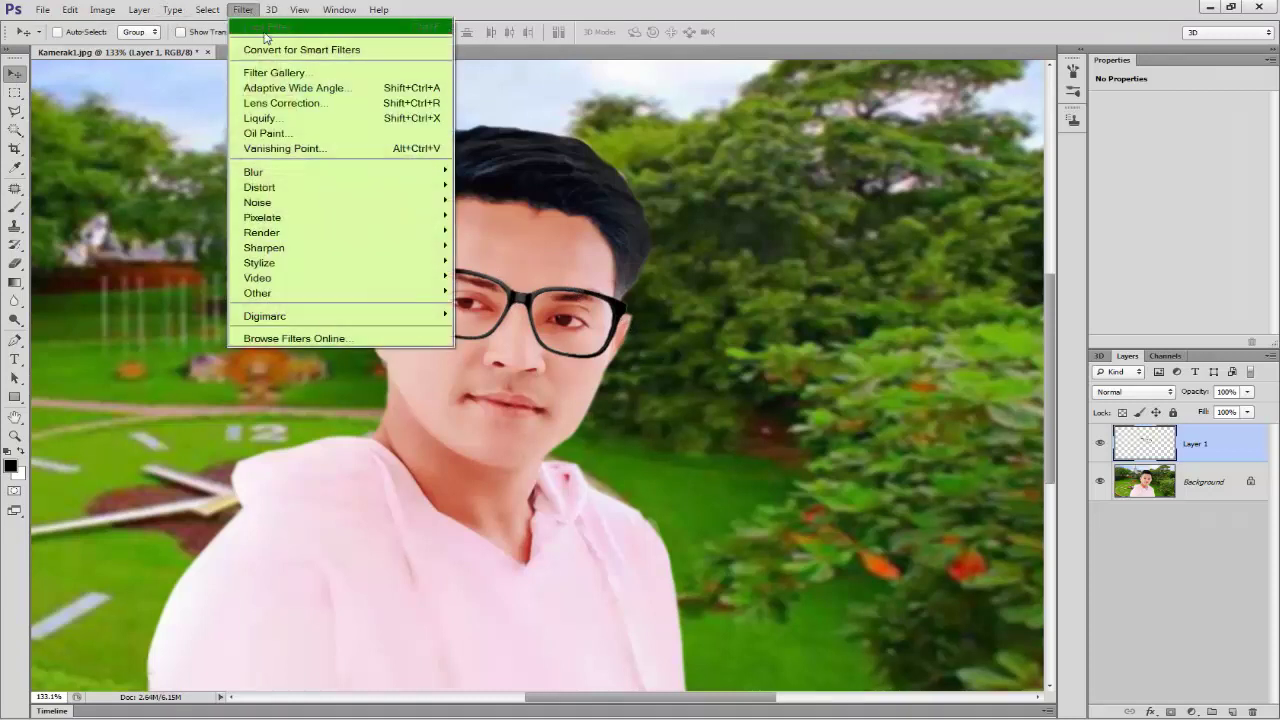
click(305, 121)
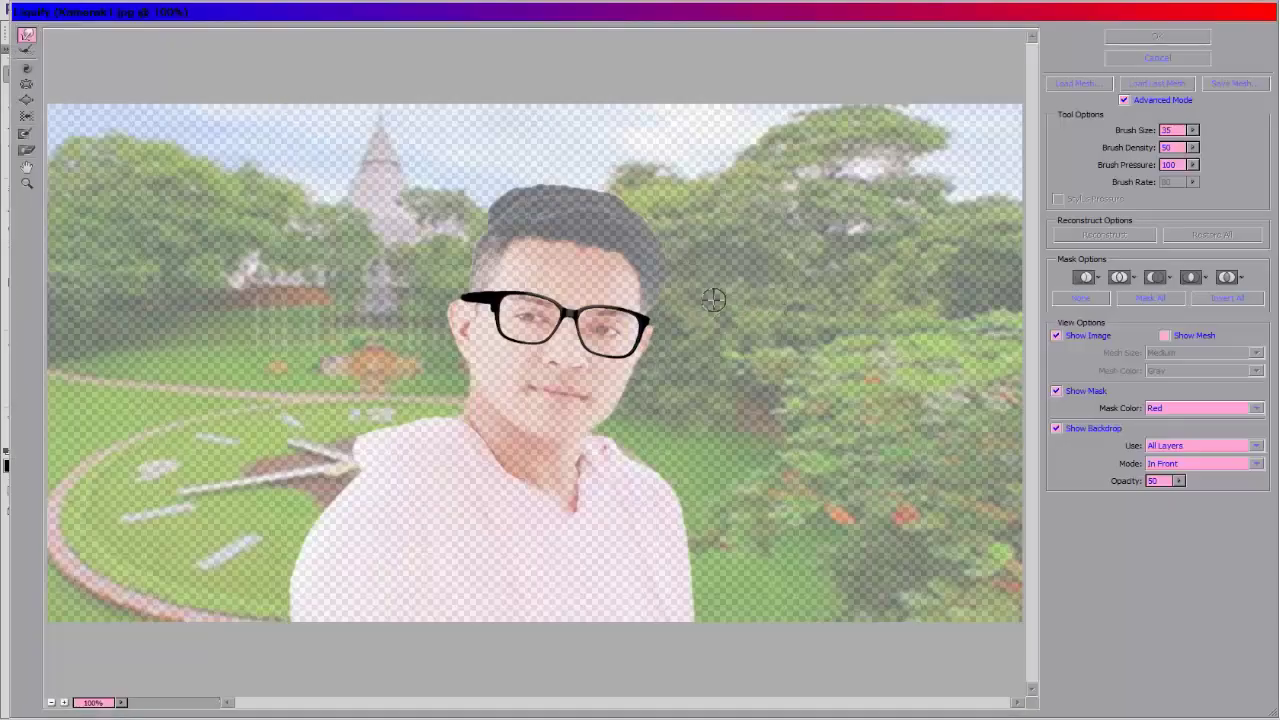
click(27, 36)
drag(660, 321, 658, 322)
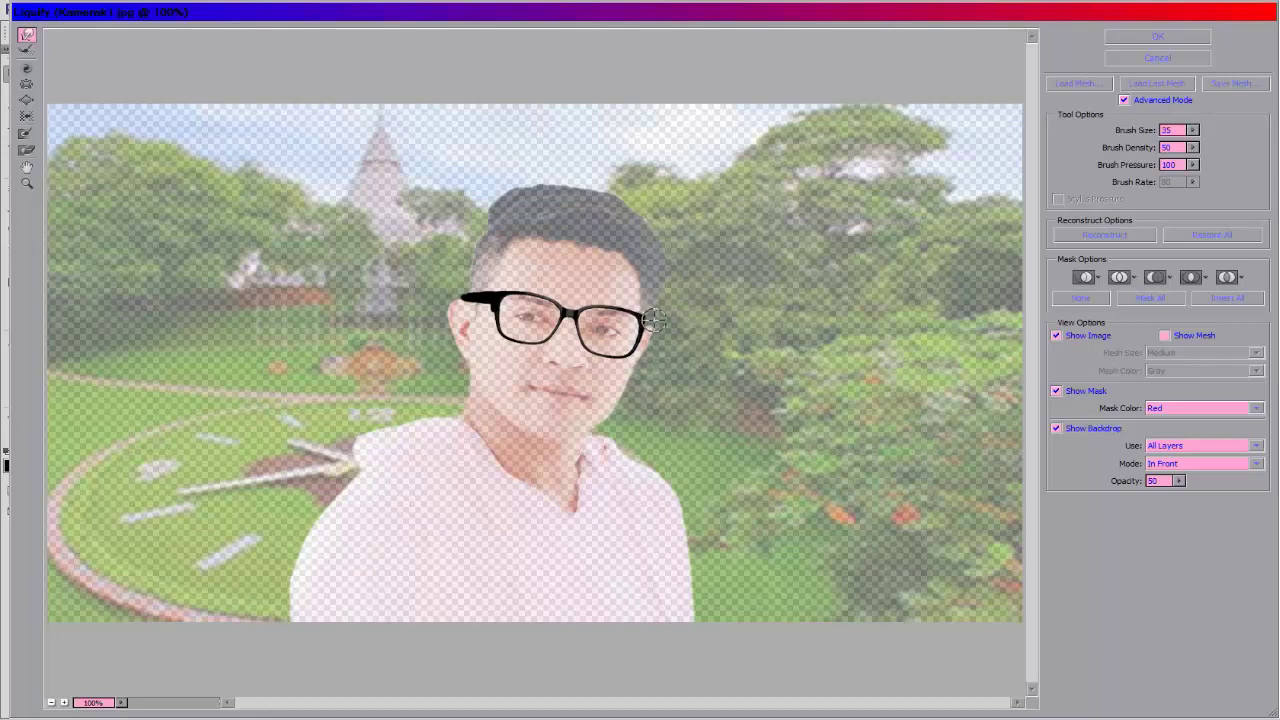
drag(464, 297, 455, 298)
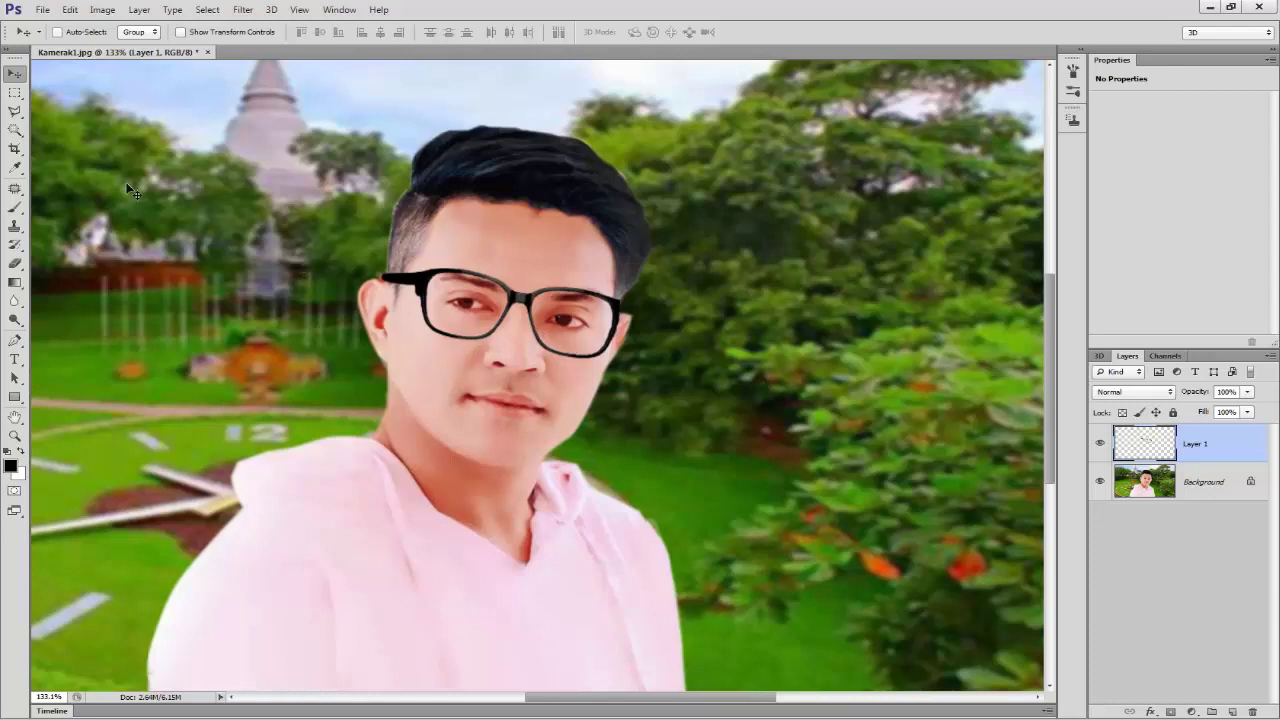
Add an empty Layer 2 above the glasses layer and zoom in on the face.
click(14, 208)
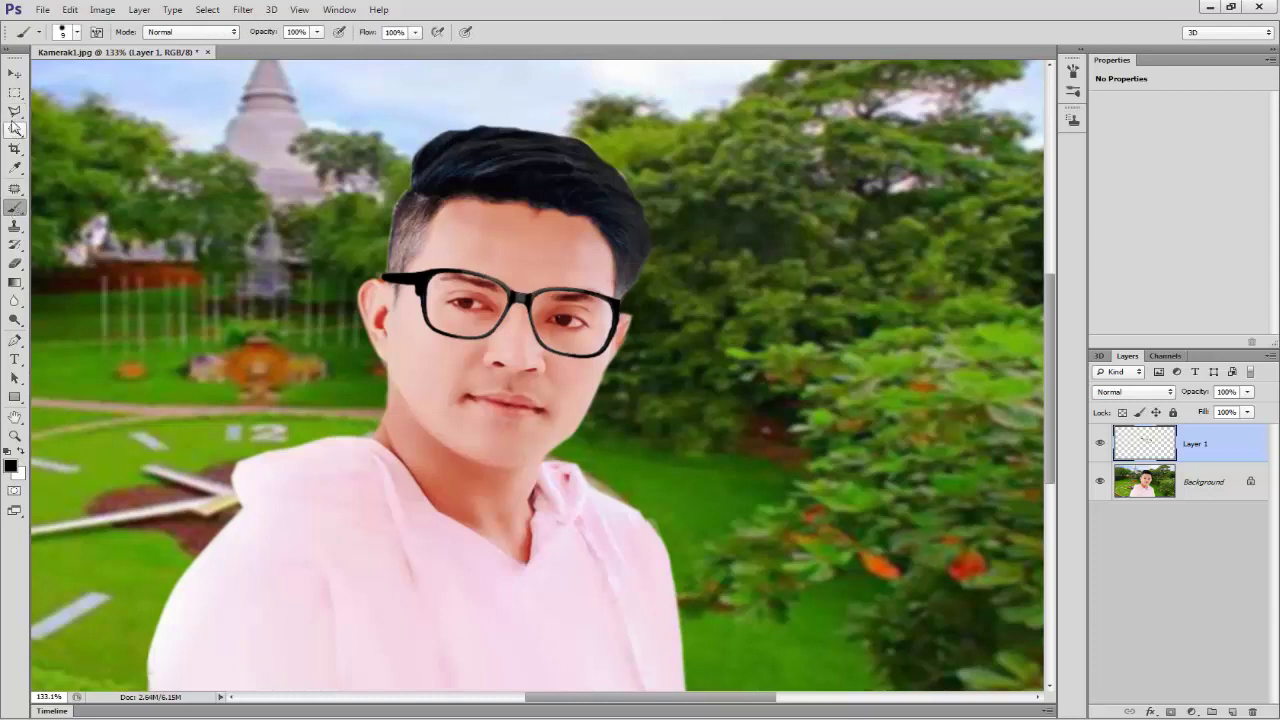
click(13, 114)
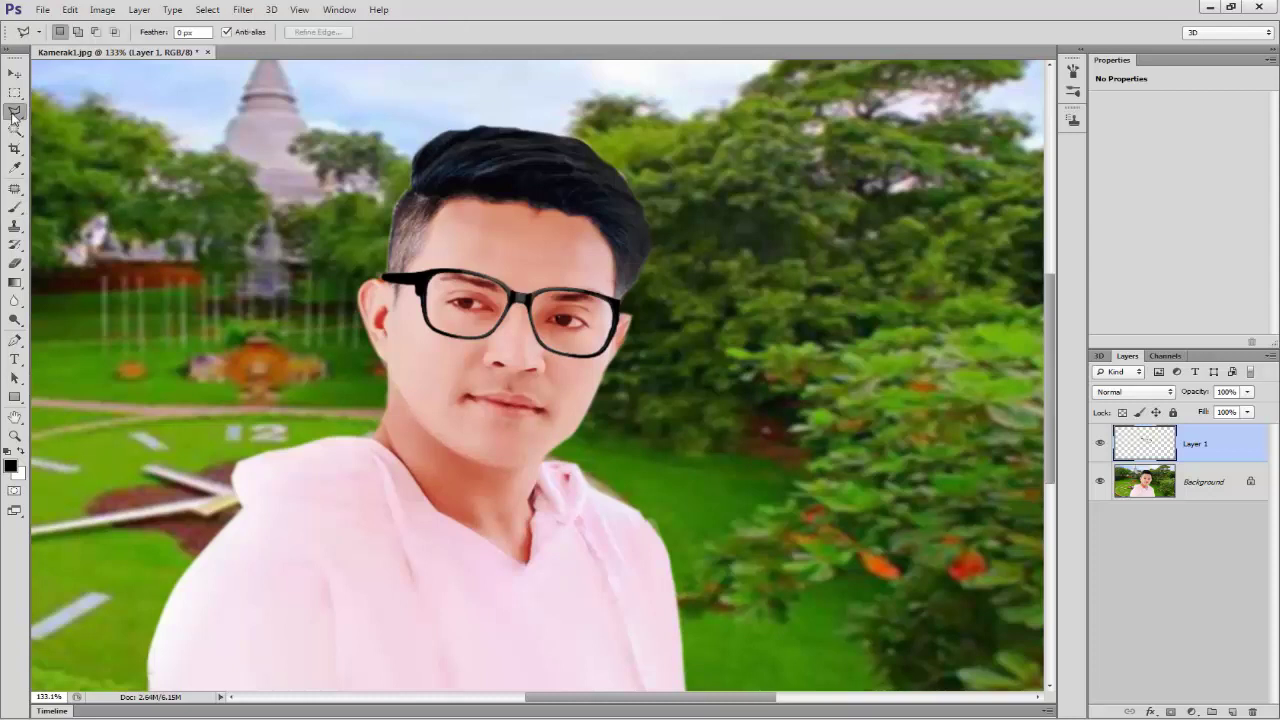
click(15, 210)
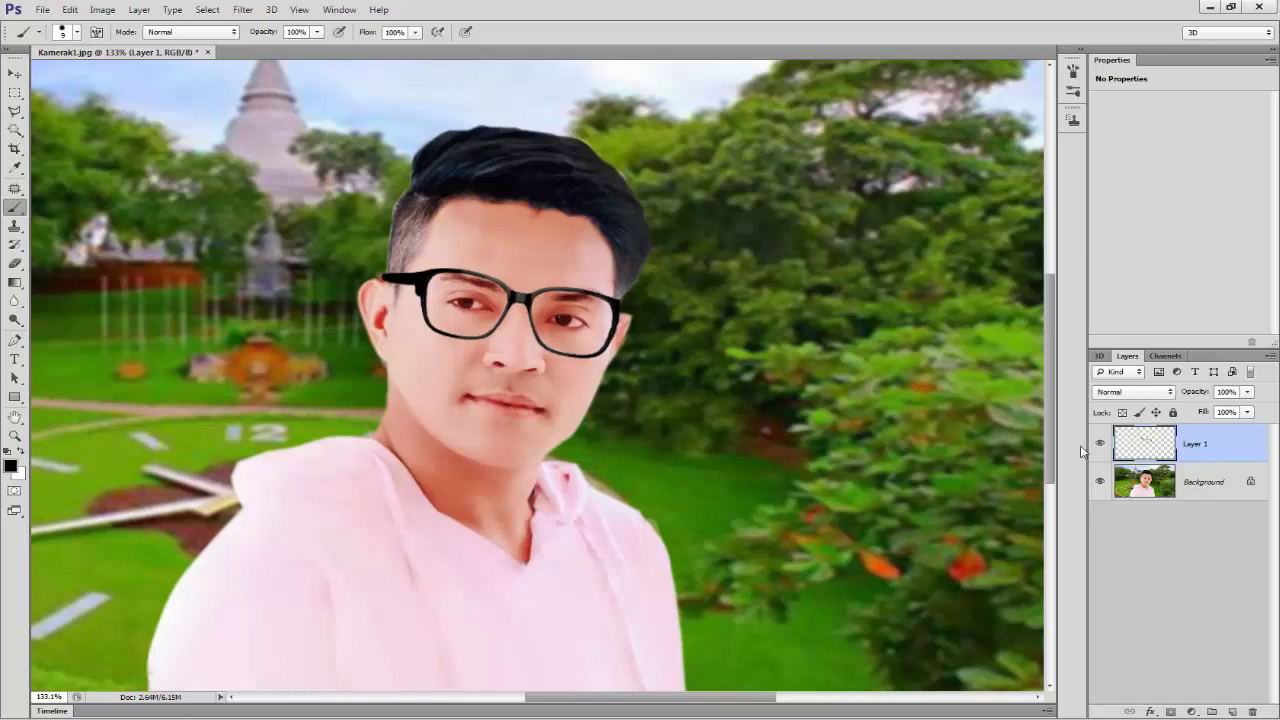
click(1233, 711)
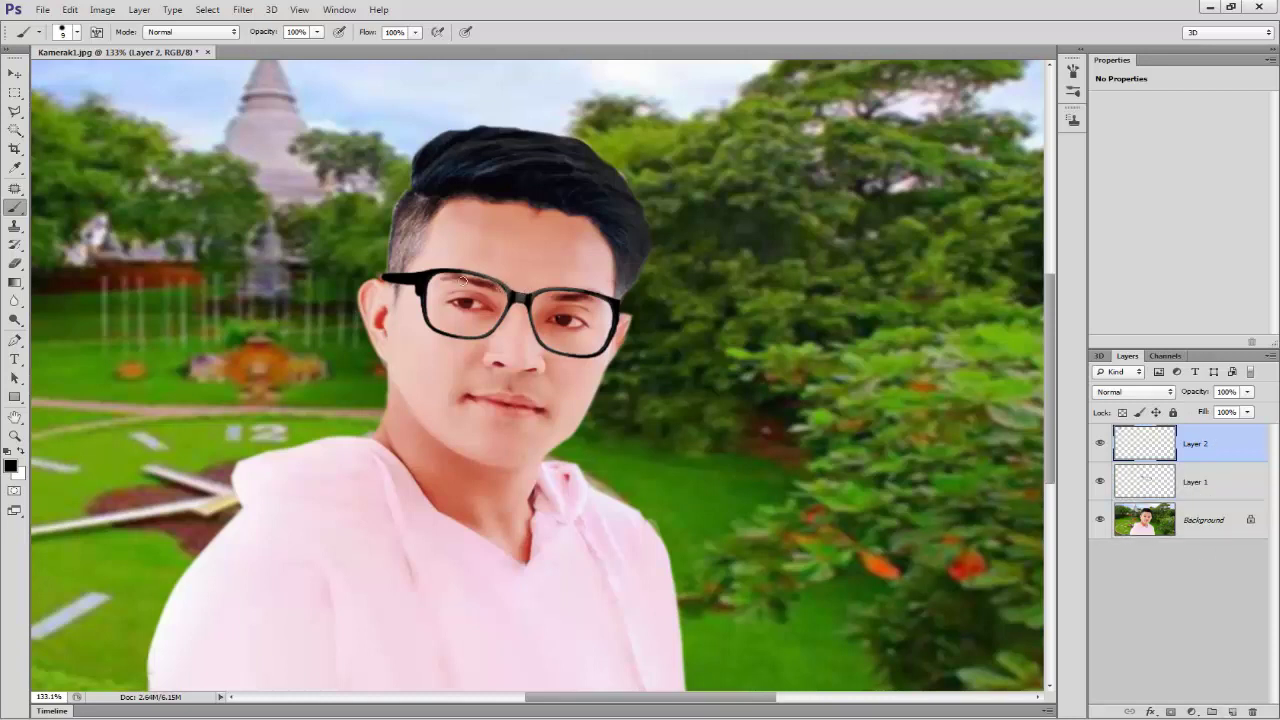
scroll(516, 354, up, 2)
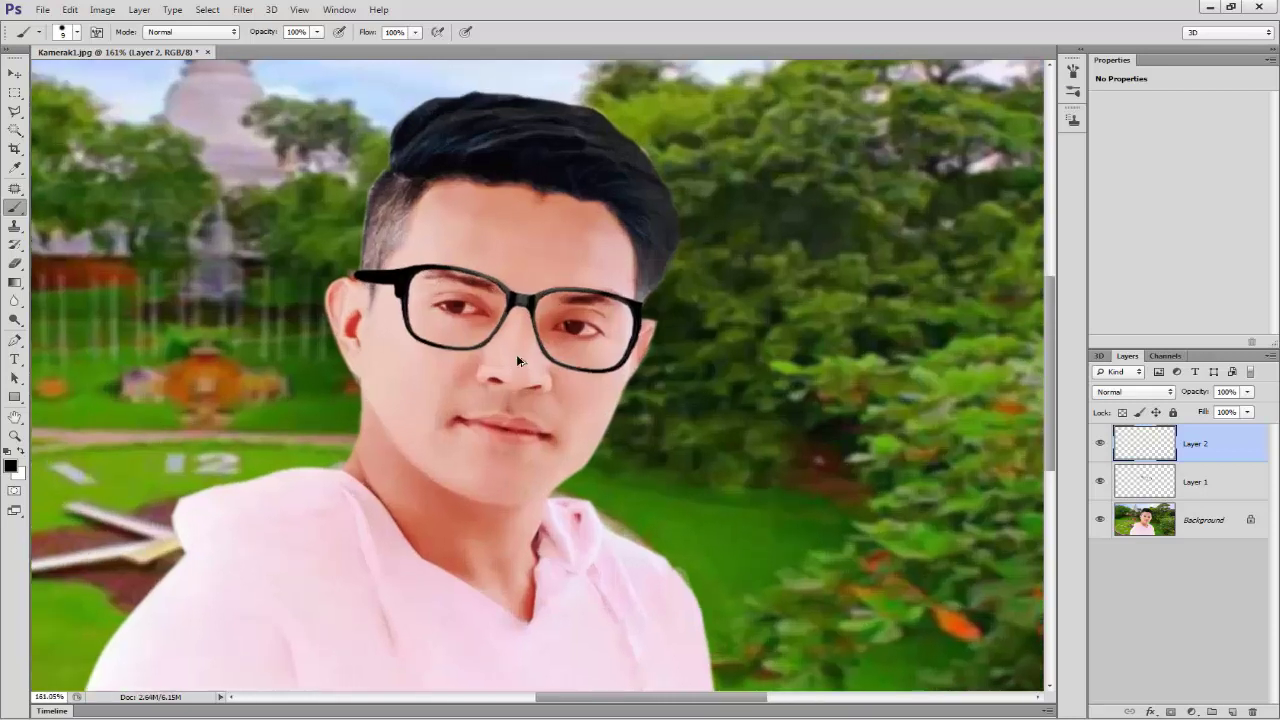
scroll(516, 354, up, 3)
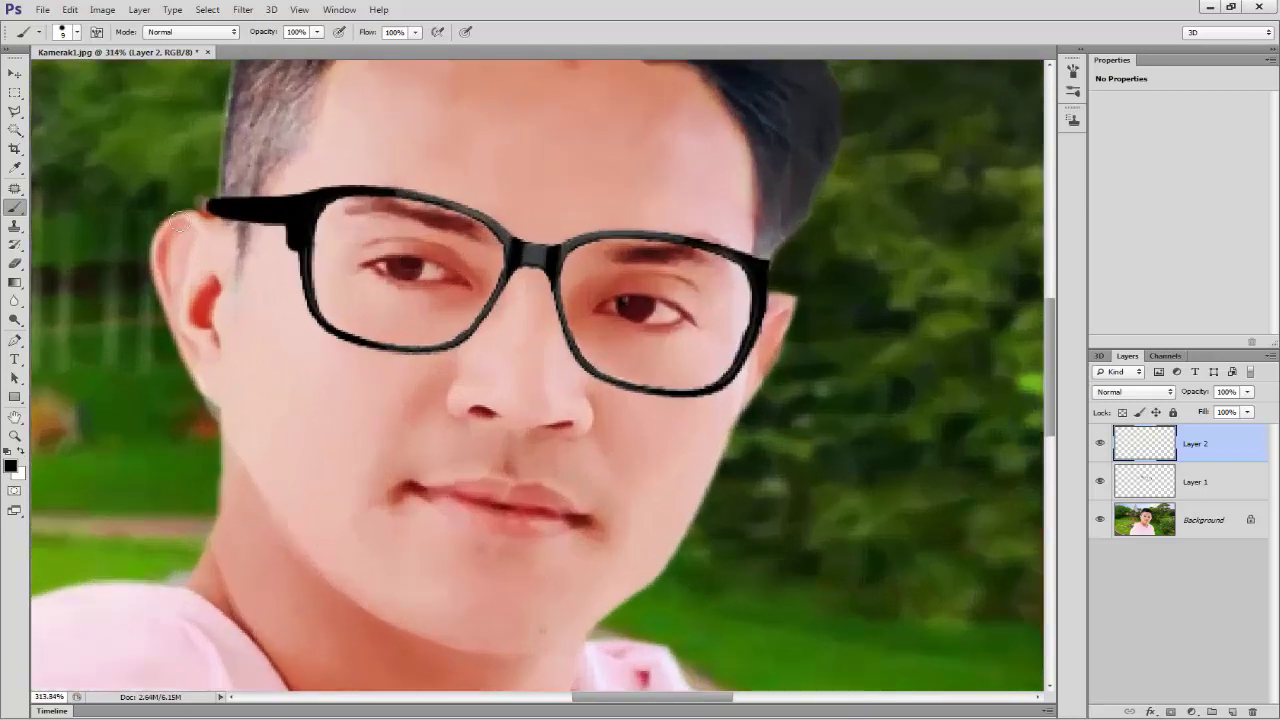
Set the foreground colour to dark blue #3300cc.
click(12, 464)
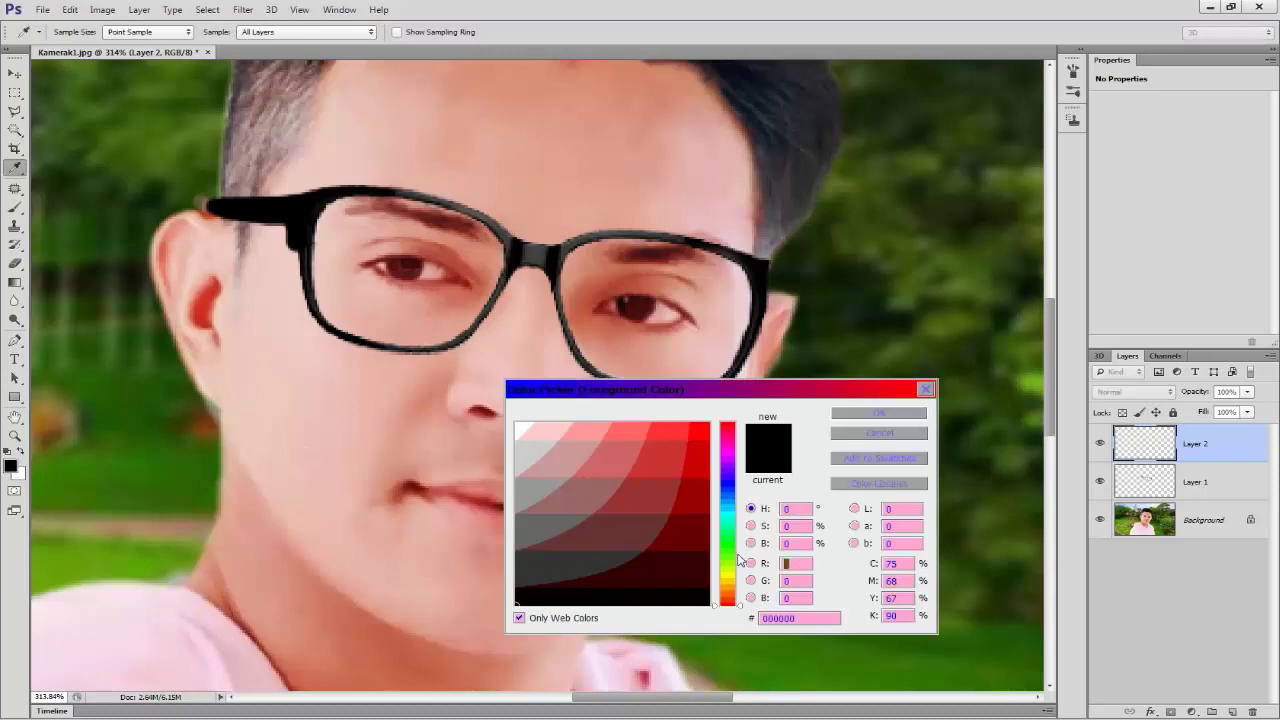
click(880, 413)
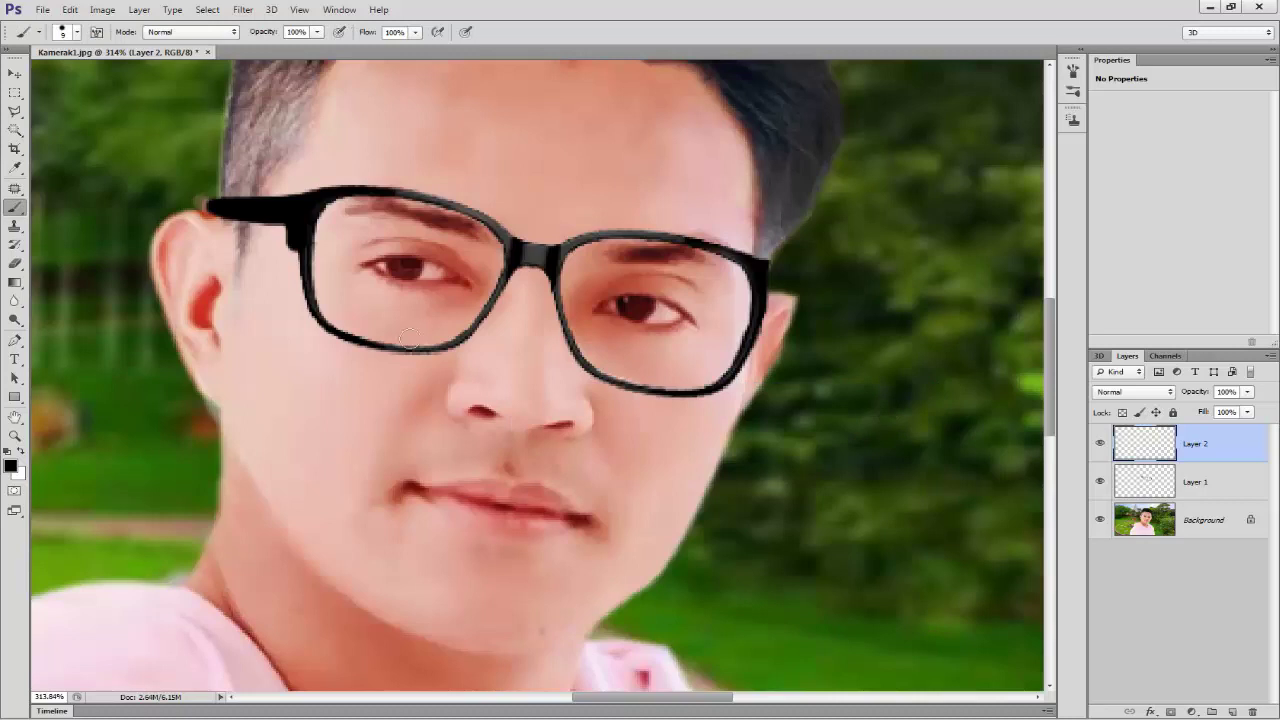
click(10, 466)
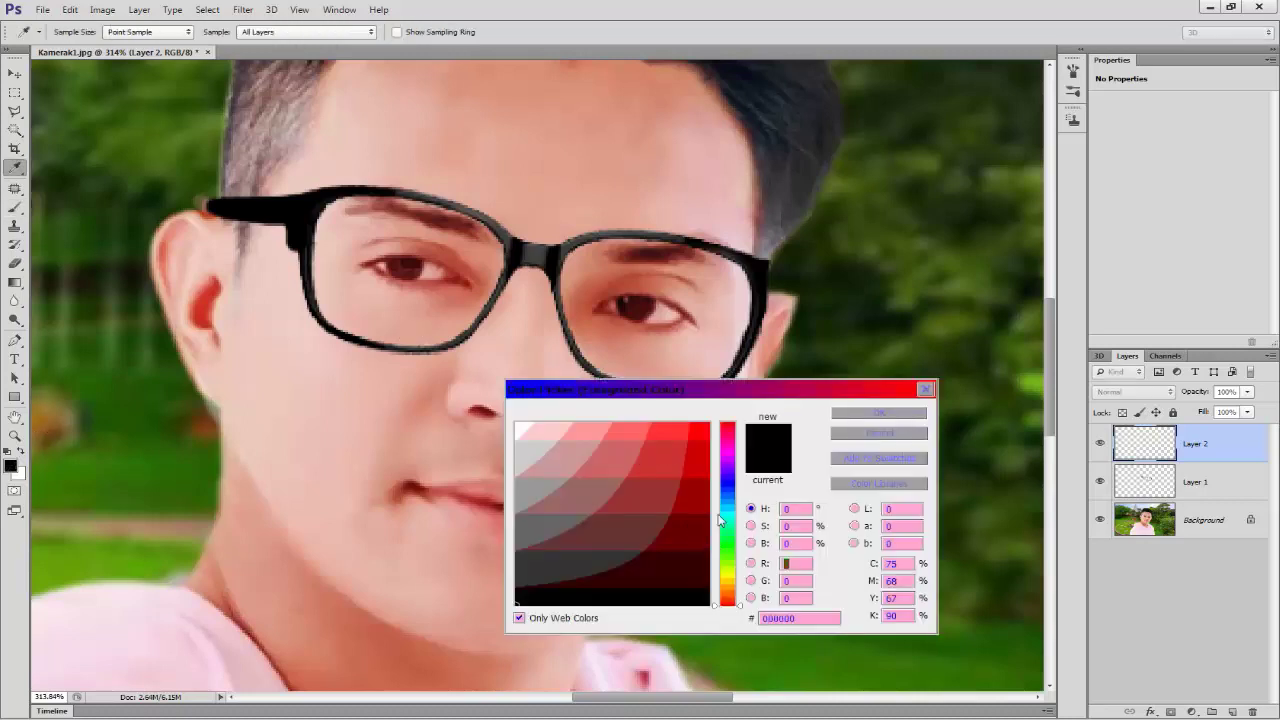
drag(728, 487, 741, 480)
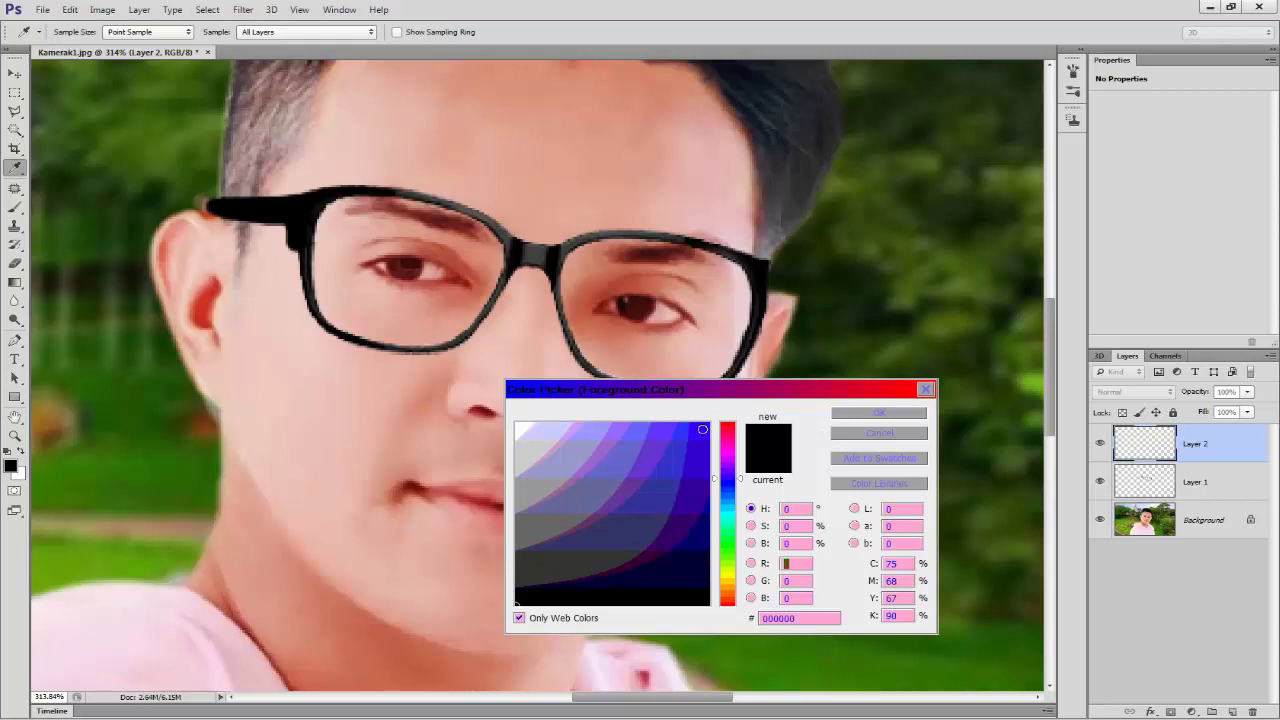
click(701, 429)
click(703, 469)
click(885, 414)
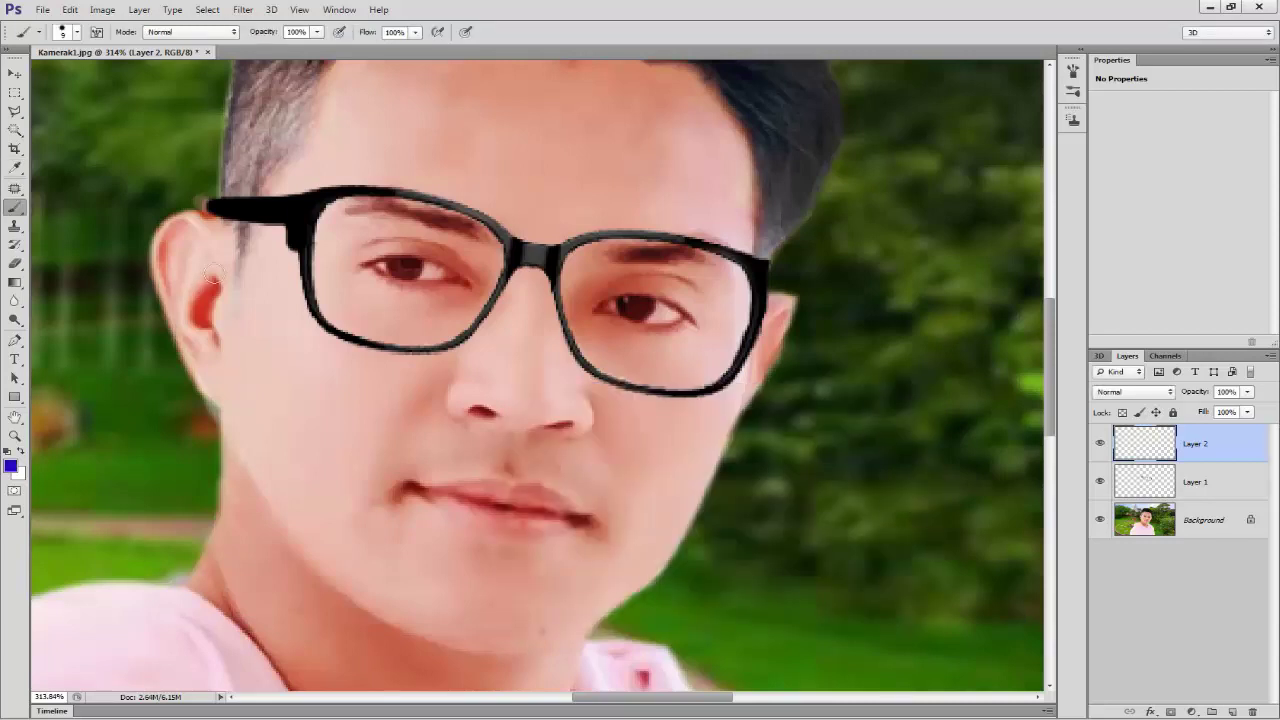
Paint both lenses solid dark blue on Layer 2.
mouse_move(317, 287)
mouse_down()
mouse_move(321, 234)
mouse_move(346, 207)
mouse_move(404, 206)
mouse_move(481, 234)
mouse_up()
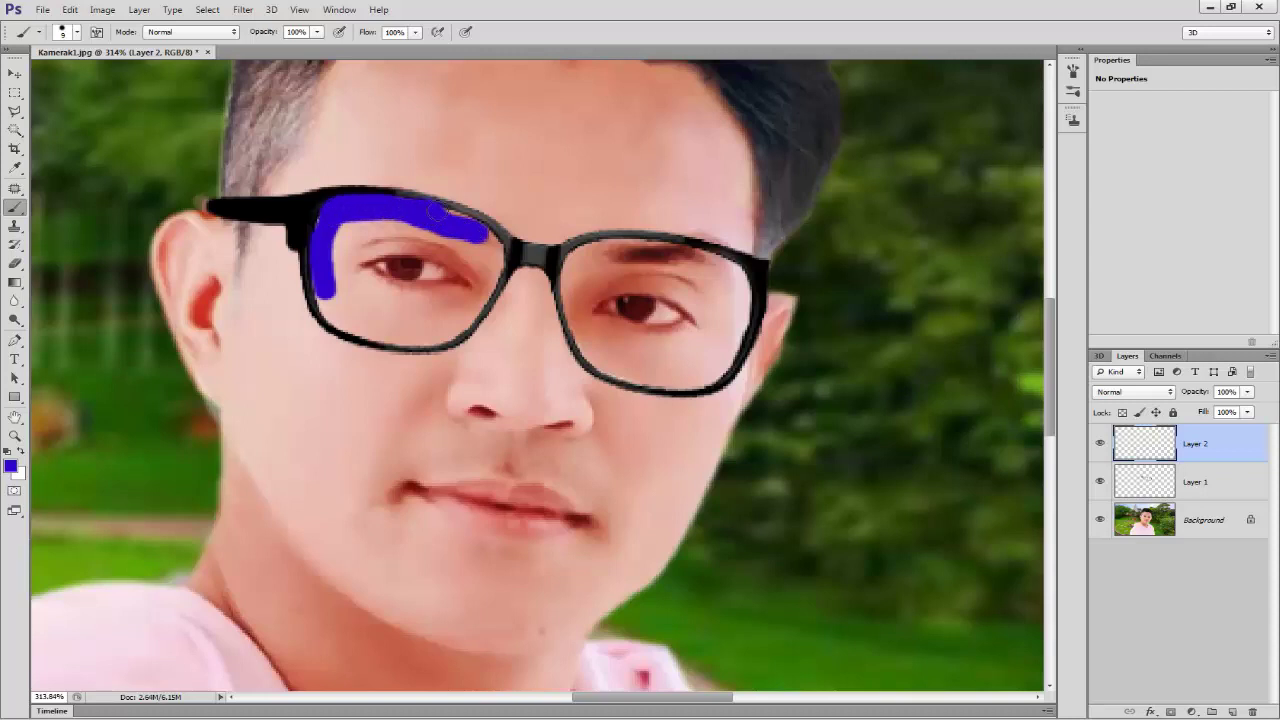
mouse_move(467, 224)
mouse_down()
mouse_move(477, 299)
mouse_move(388, 340)
mouse_move(315, 307)
mouse_up()
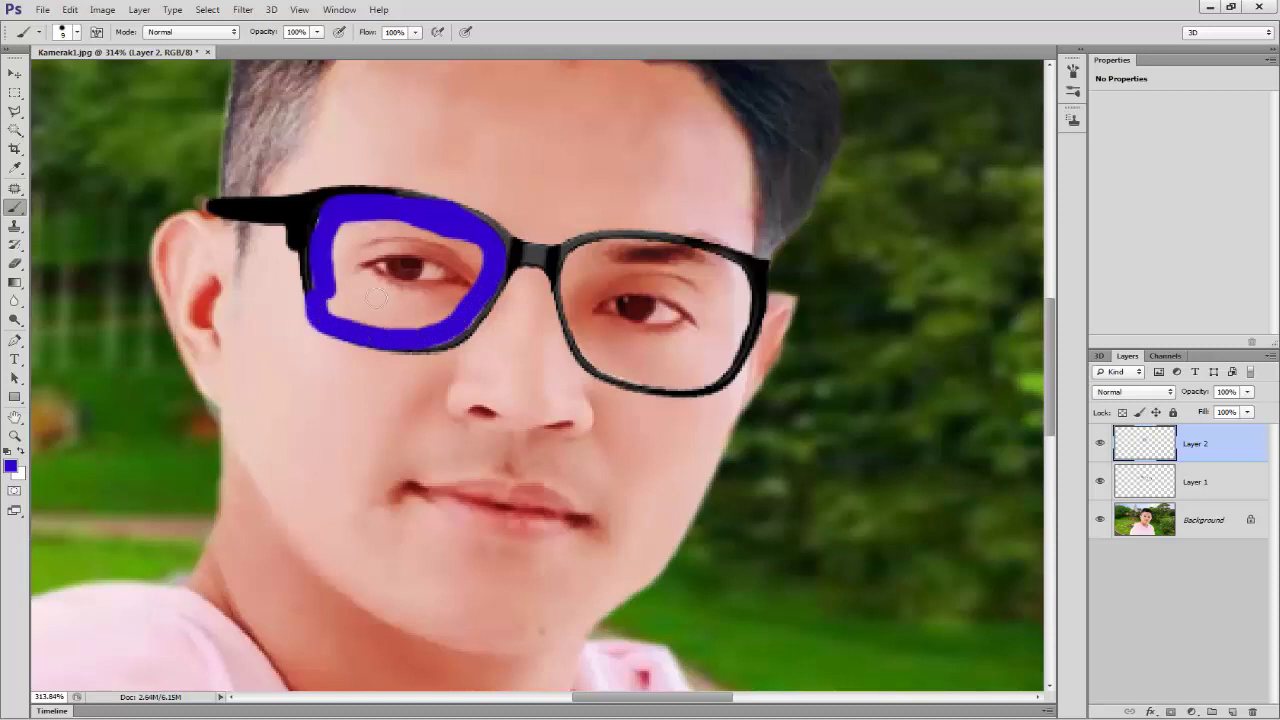
key(ctrl+z)
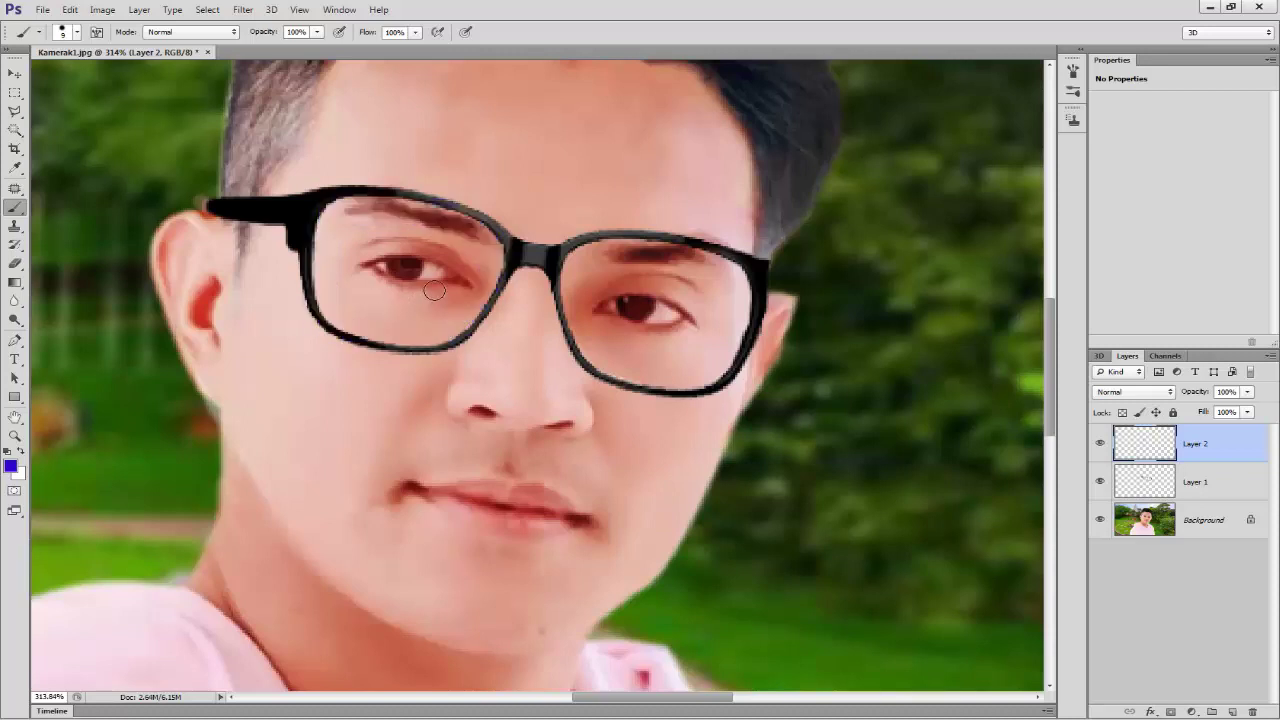
mouse_move(430, 268)
mouse_down()
mouse_move(434, 254)
mouse_move(366, 223)
mouse_move(354, 269)
mouse_move(425, 268)
mouse_move(437, 246)
mouse_move(409, 223)
mouse_move(357, 224)
mouse_move(346, 229)
mouse_move(348, 295)
mouse_move(340, 231)
mouse_move(423, 229)
mouse_move(478, 263)
mouse_move(429, 309)
mouse_move(367, 309)
mouse_move(346, 286)
mouse_move(409, 318)
mouse_up()
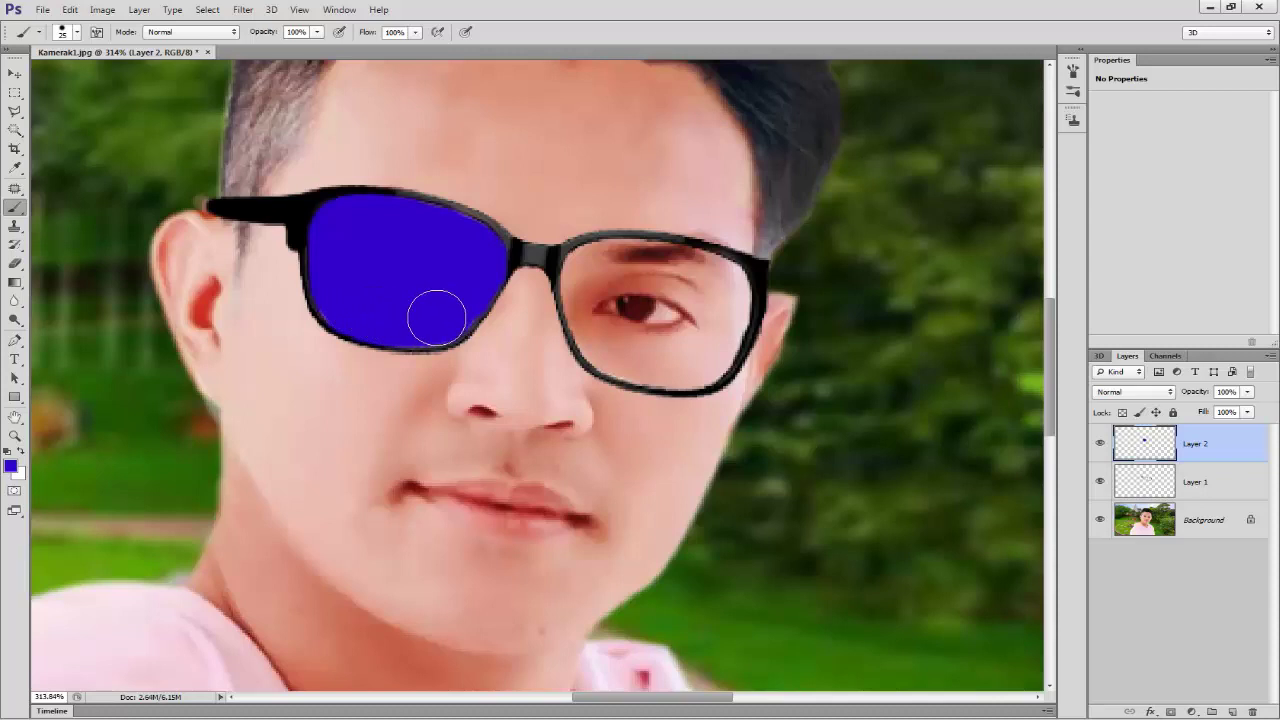
mouse_move(594, 284)
mouse_down()
mouse_move(633, 265)
mouse_move(703, 271)
mouse_move(706, 294)
mouse_move(606, 292)
mouse_move(623, 286)
mouse_move(603, 297)
mouse_move(614, 323)
mouse_move(591, 295)
mouse_move(591, 266)
mouse_move(717, 283)
mouse_move(711, 346)
mouse_move(686, 357)
mouse_move(631, 340)
mouse_move(680, 334)
mouse_move(626, 334)
mouse_move(597, 314)
mouse_move(612, 342)
mouse_move(640, 354)
mouse_move(710, 355)
mouse_up()
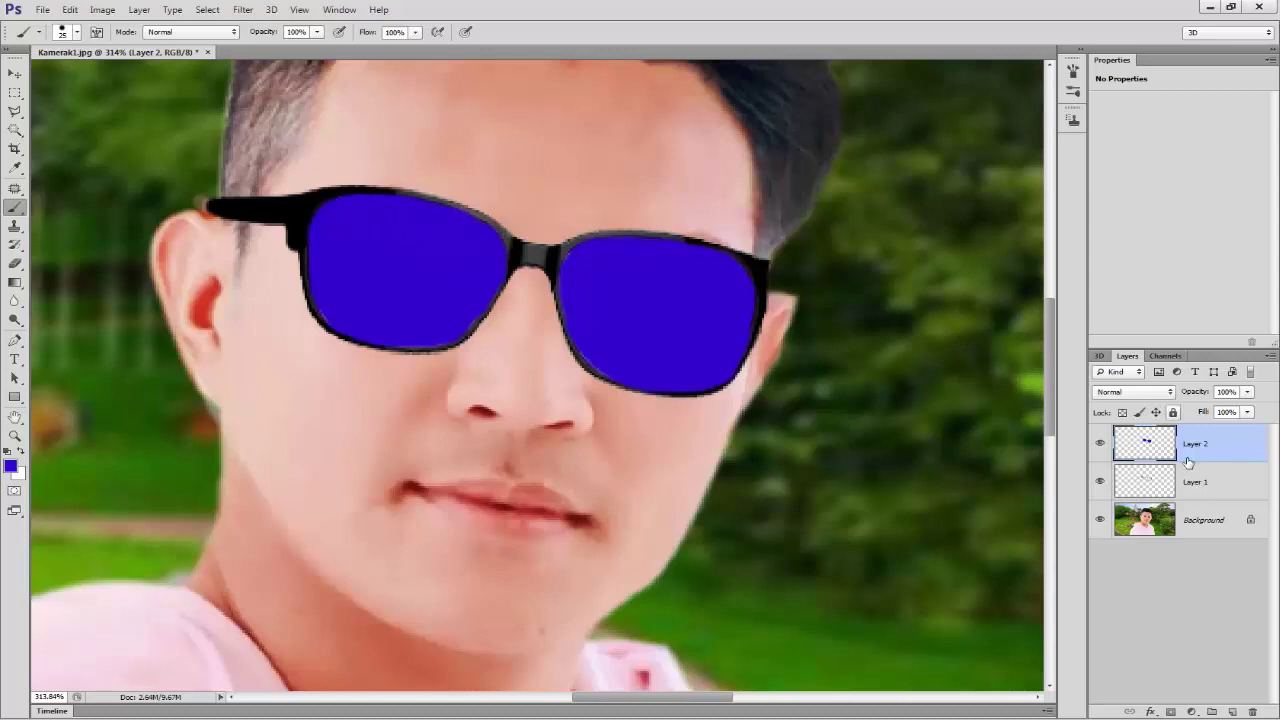
Try Overlay, then set Layer 2's blend mode to Soft Light, and select Layer 1.
click(1152, 391)
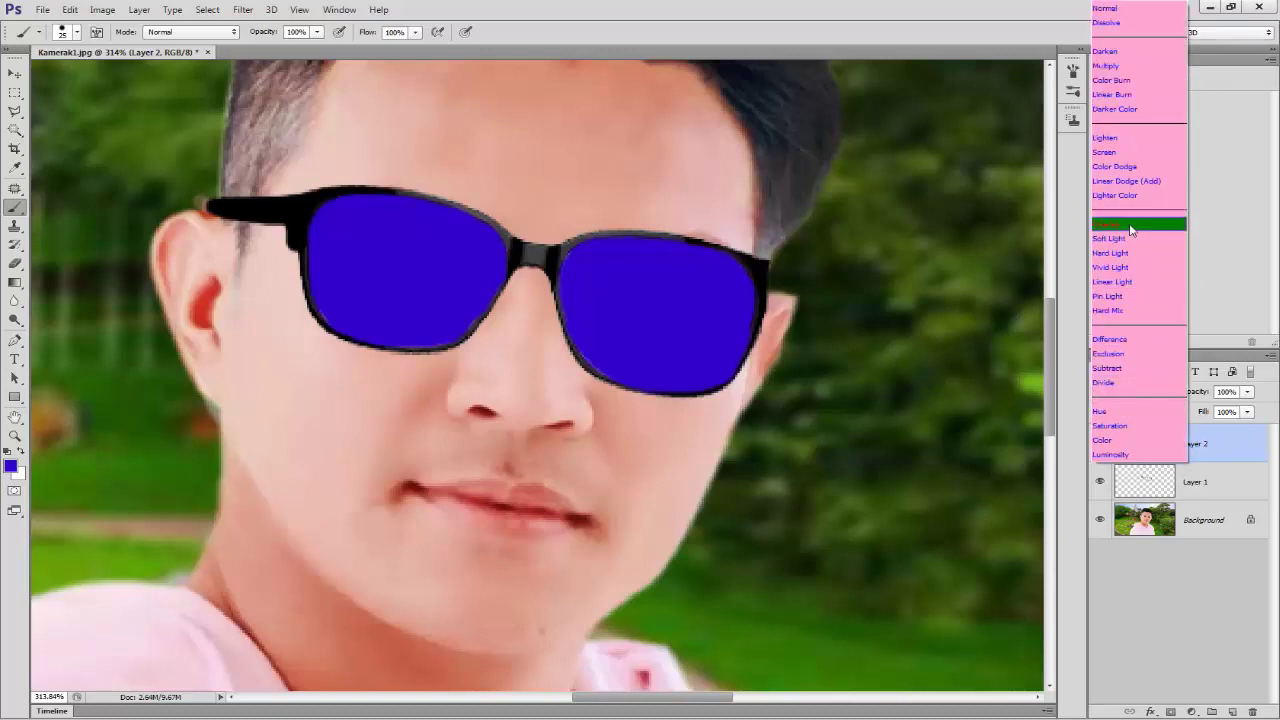
click(1130, 228)
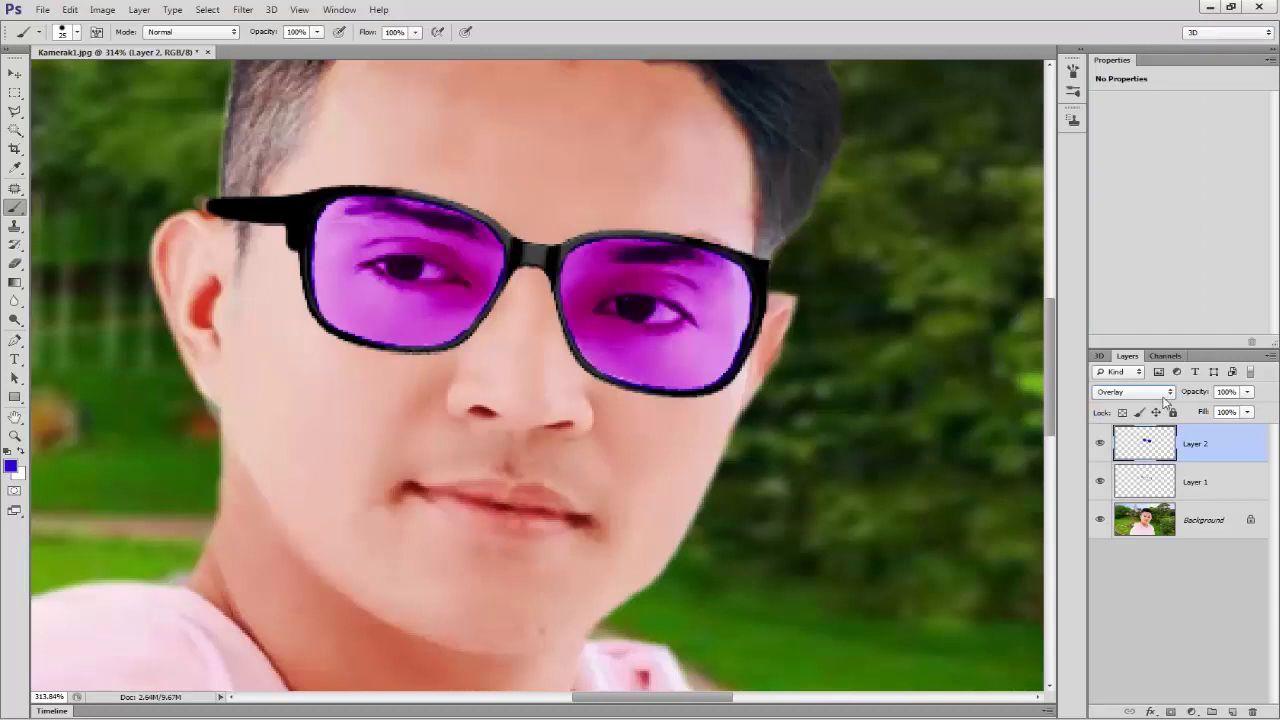
click(1162, 392)
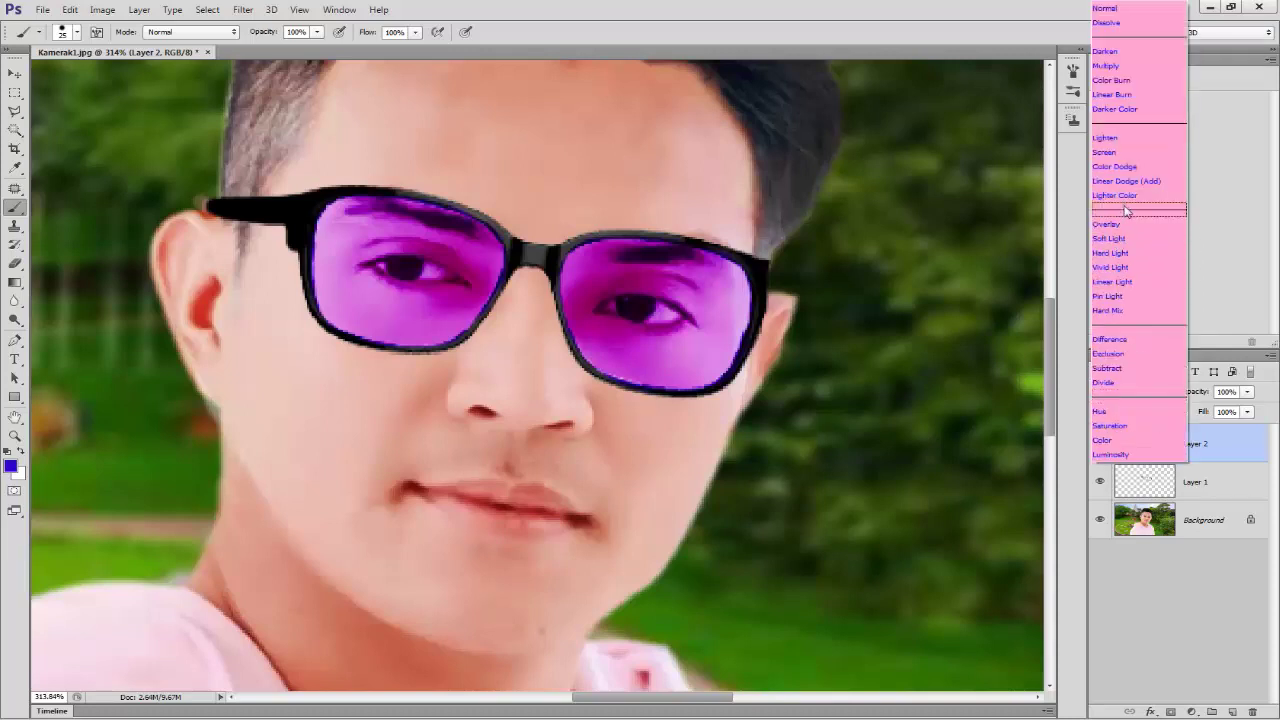
click(1120, 239)
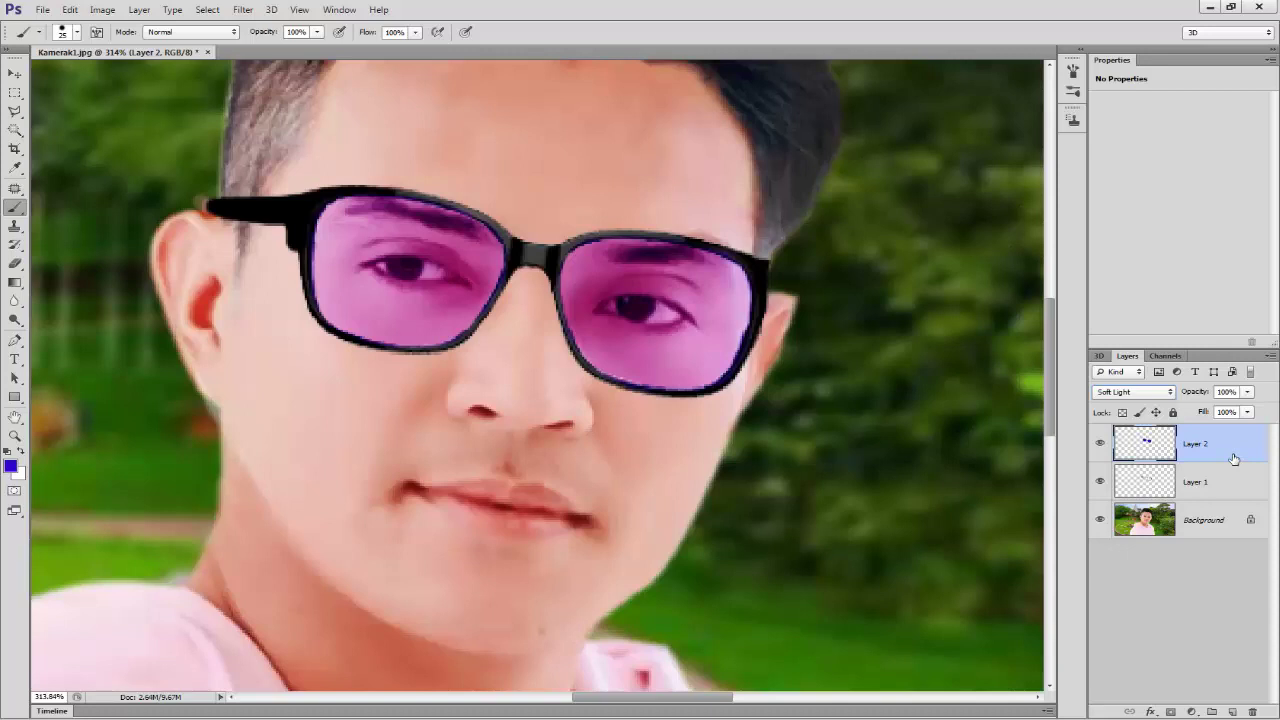
click(1225, 489)
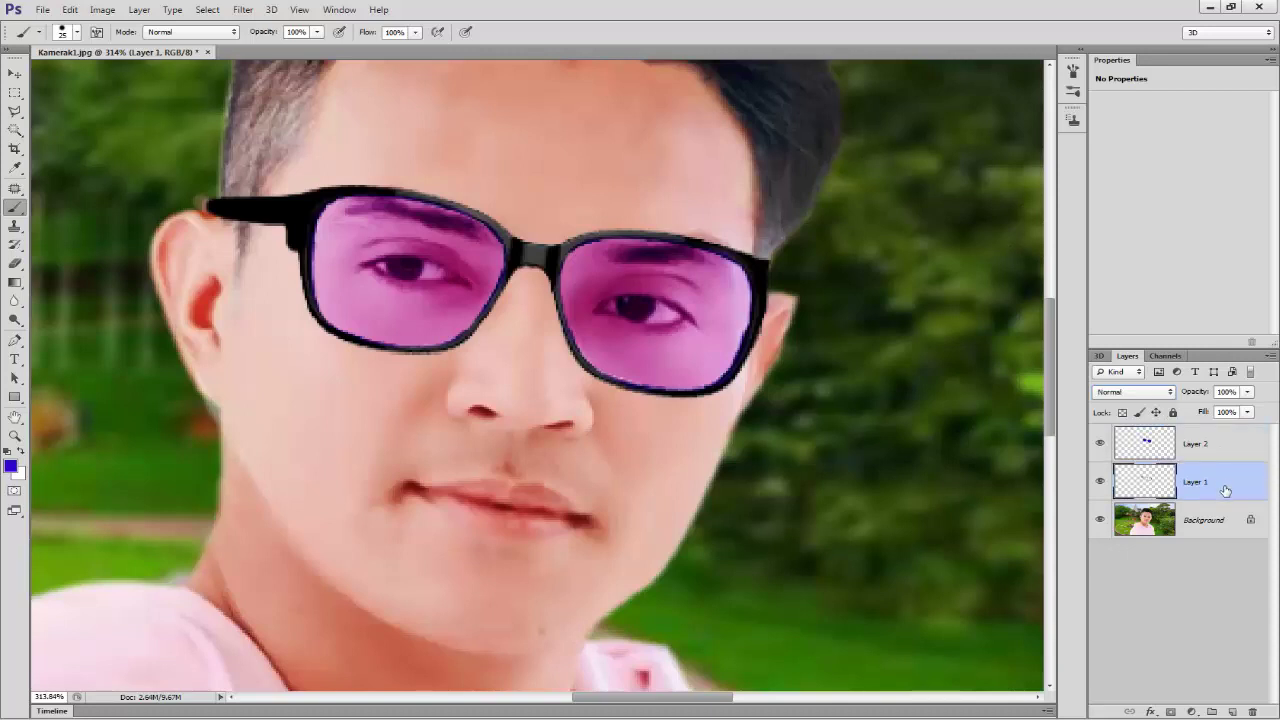
Add a drop shadow to Layer 1 with 41% opacity, 0% spread and adjusted size.
double_click(1225, 489)
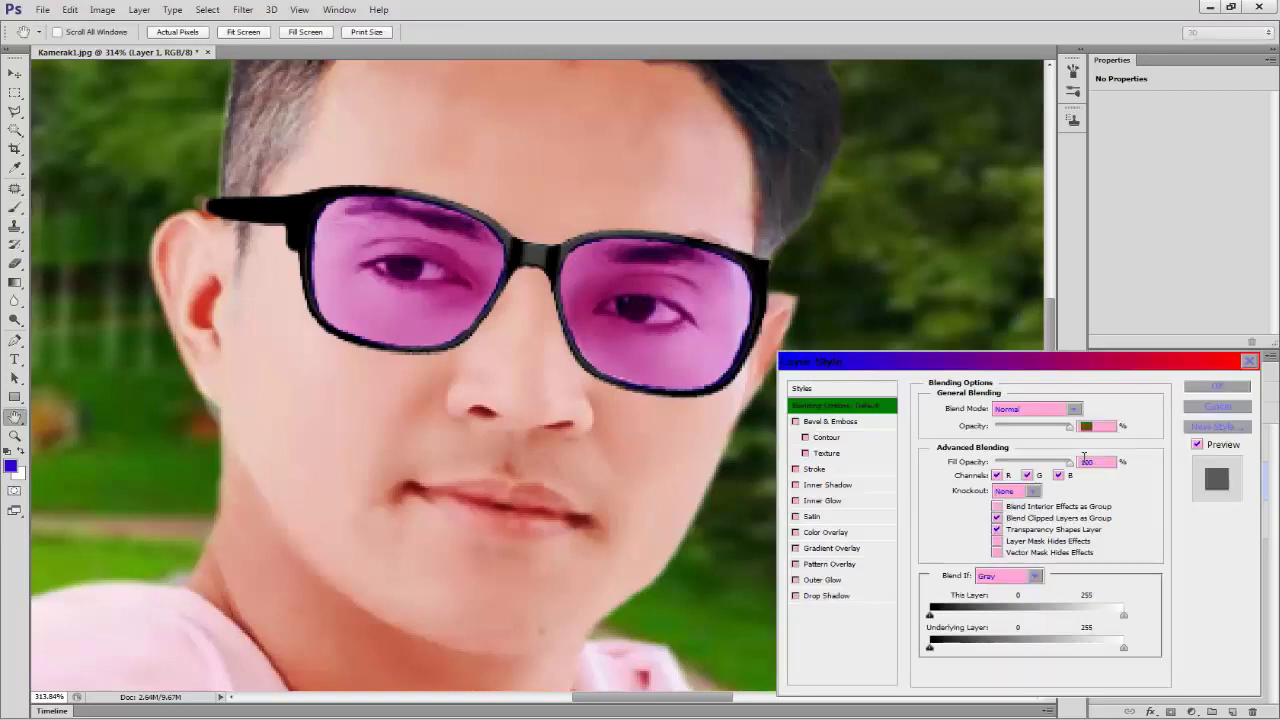
click(796, 580)
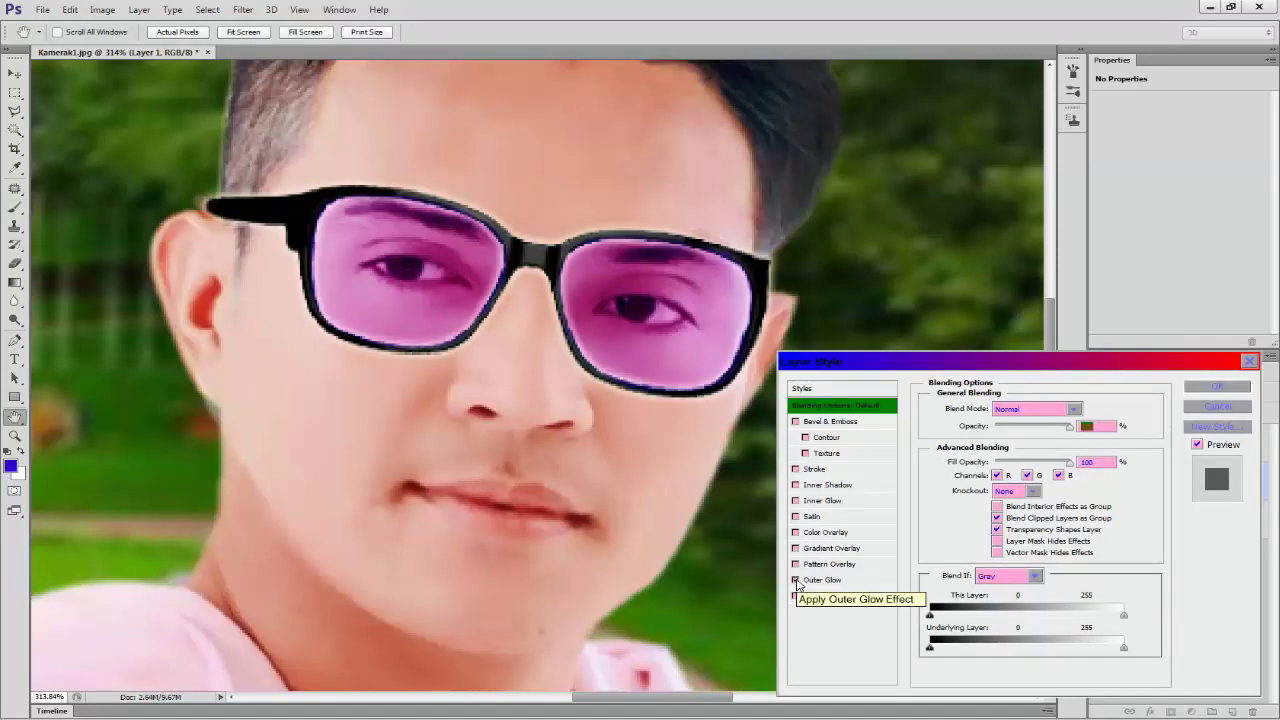
click(796, 580)
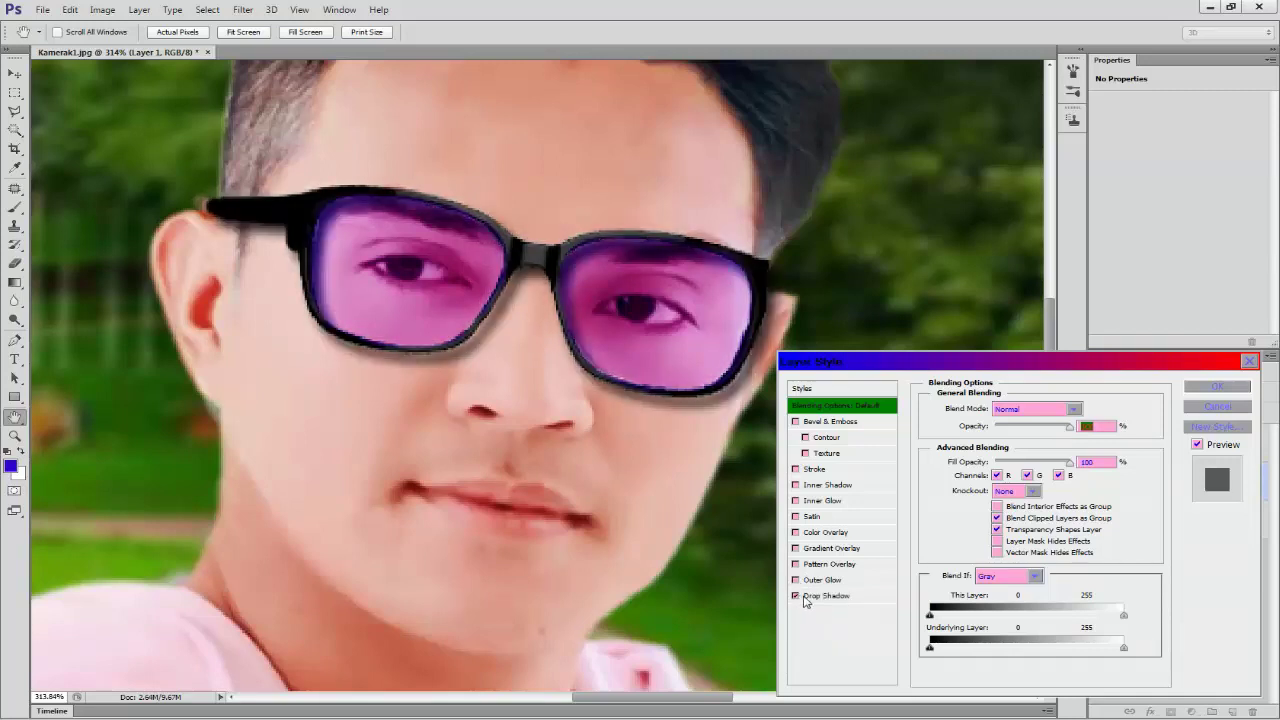
click(828, 596)
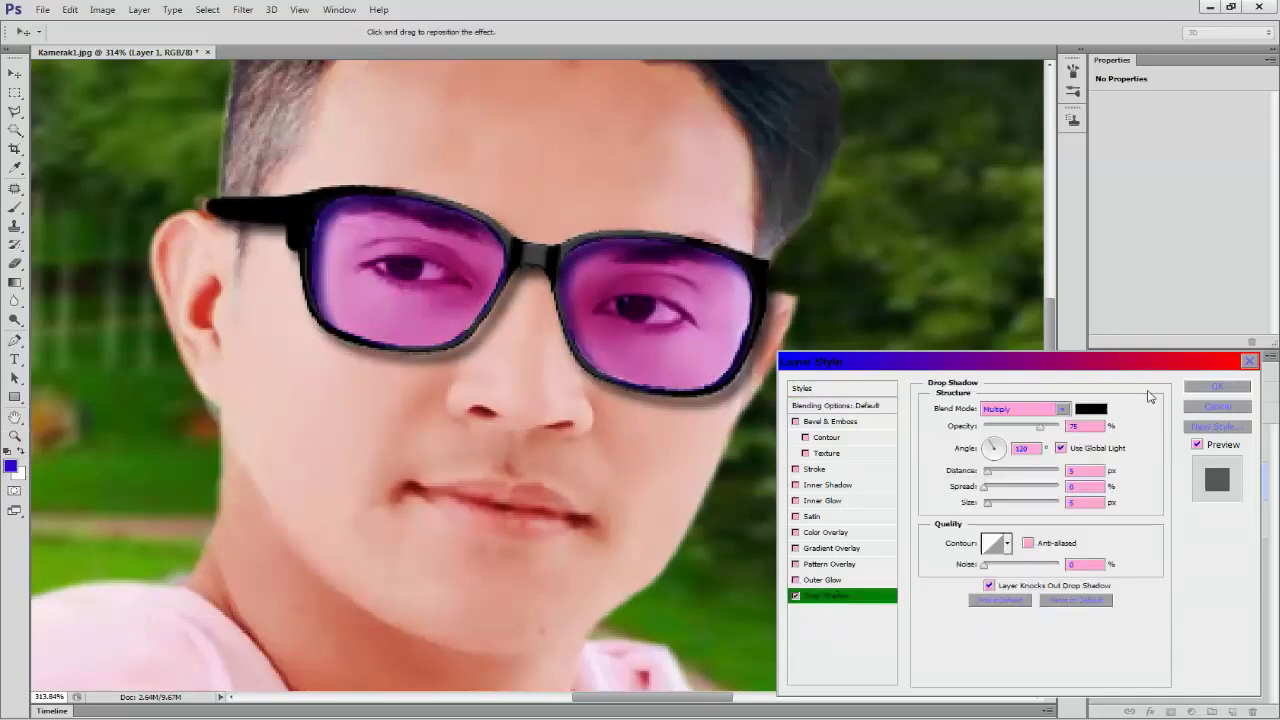
mouse_move(1043, 432)
mouse_down()
mouse_move(1002, 431)
mouse_move(1015, 432)
mouse_up()
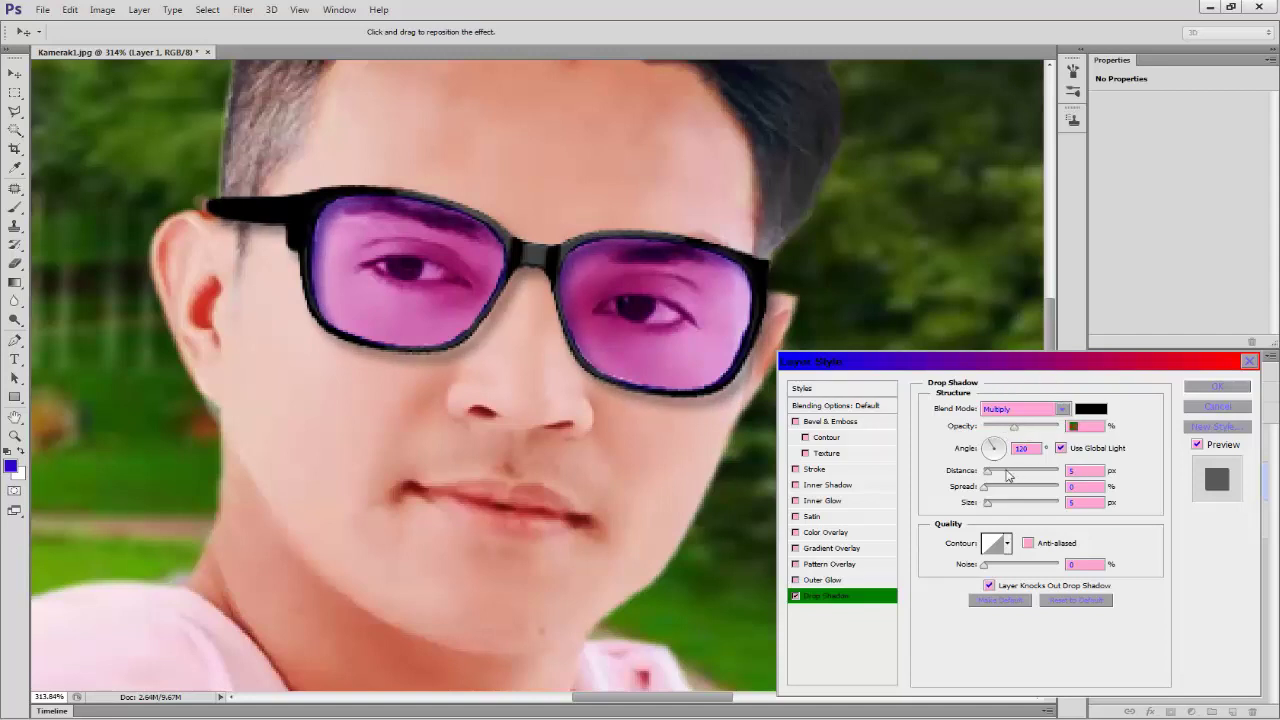
drag(987, 487, 981, 487)
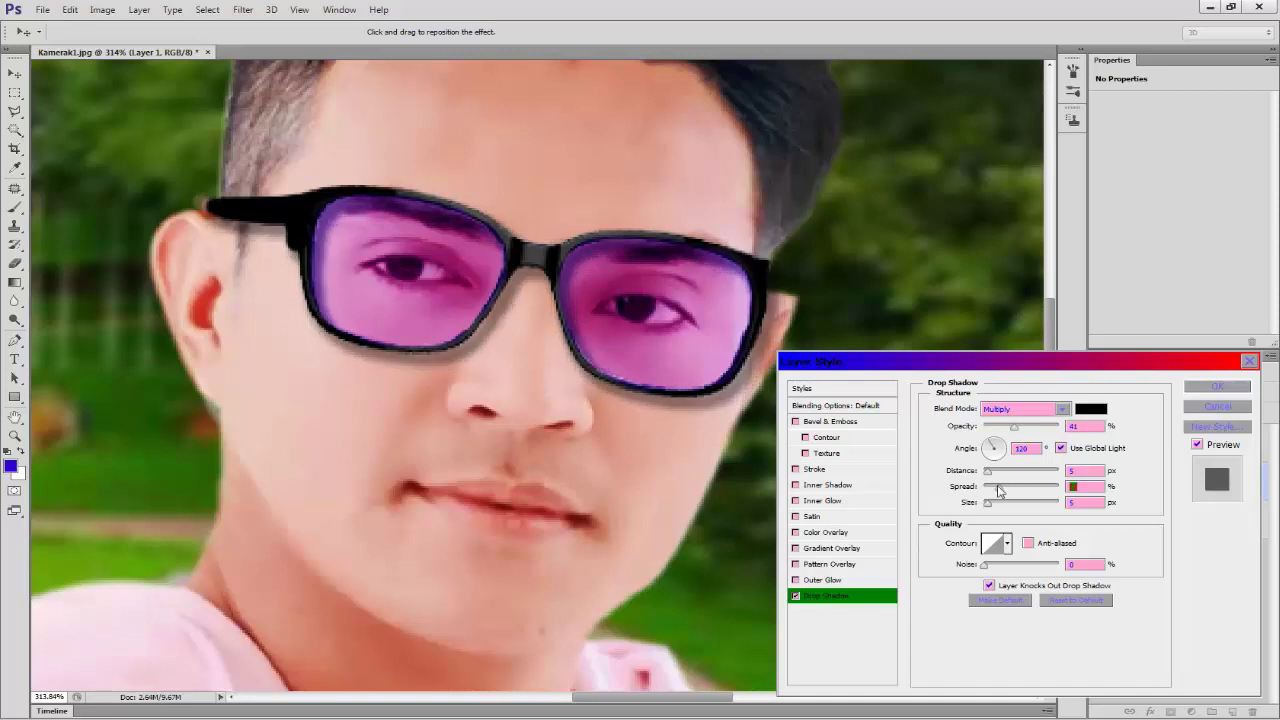
drag(986, 505, 1021, 505)
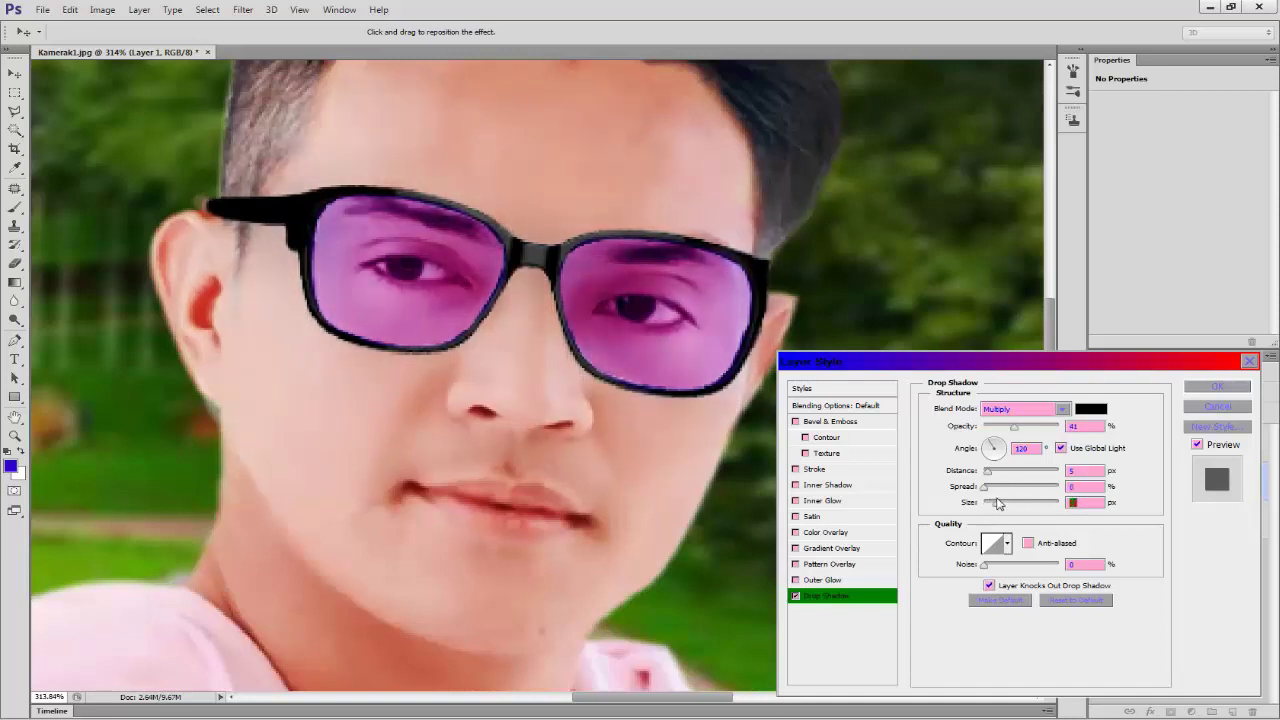
drag(1008, 503, 991, 503)
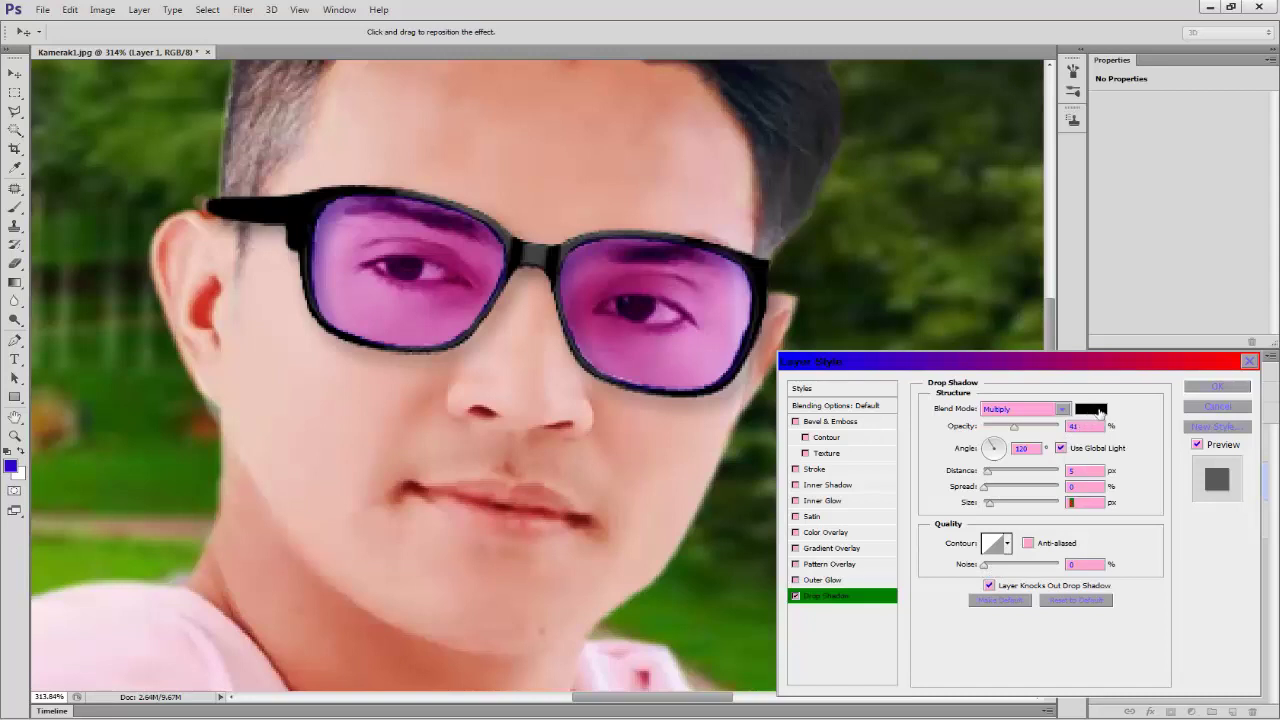
Set the drop shadow colour to the sampled pink lens colour at 79% opacity.
click(1099, 411)
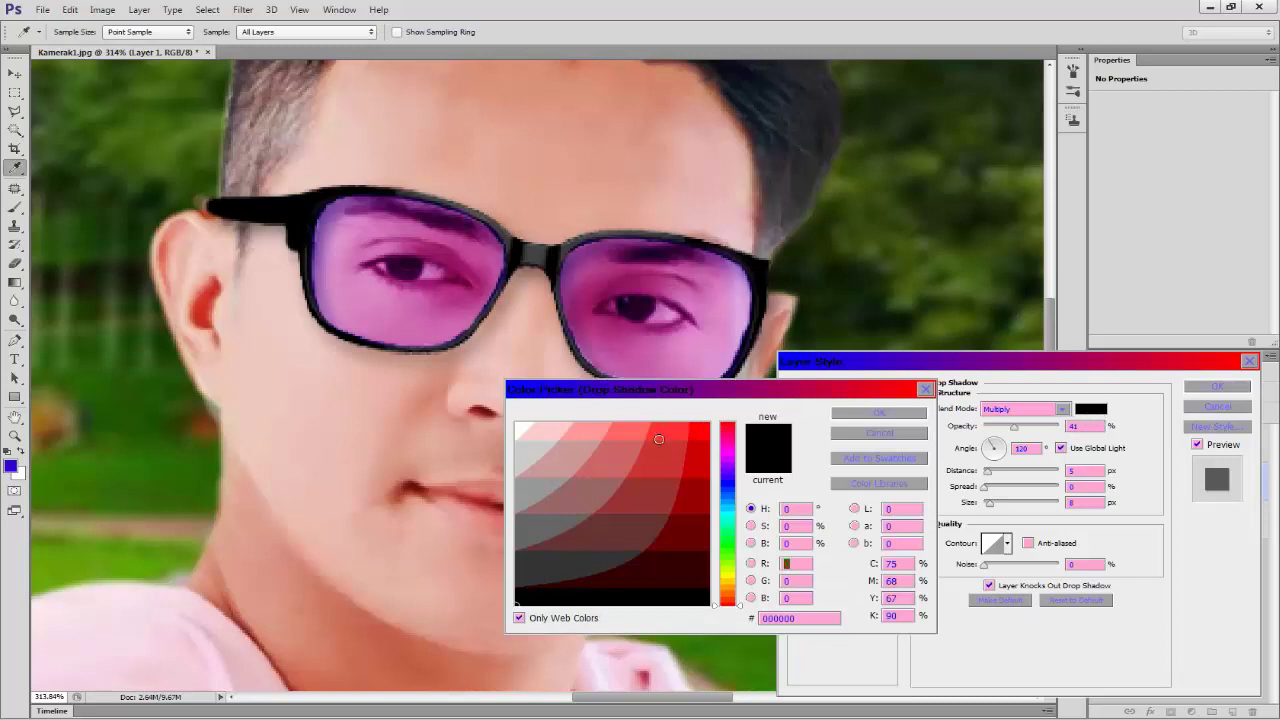
click(645, 341)
click(884, 414)
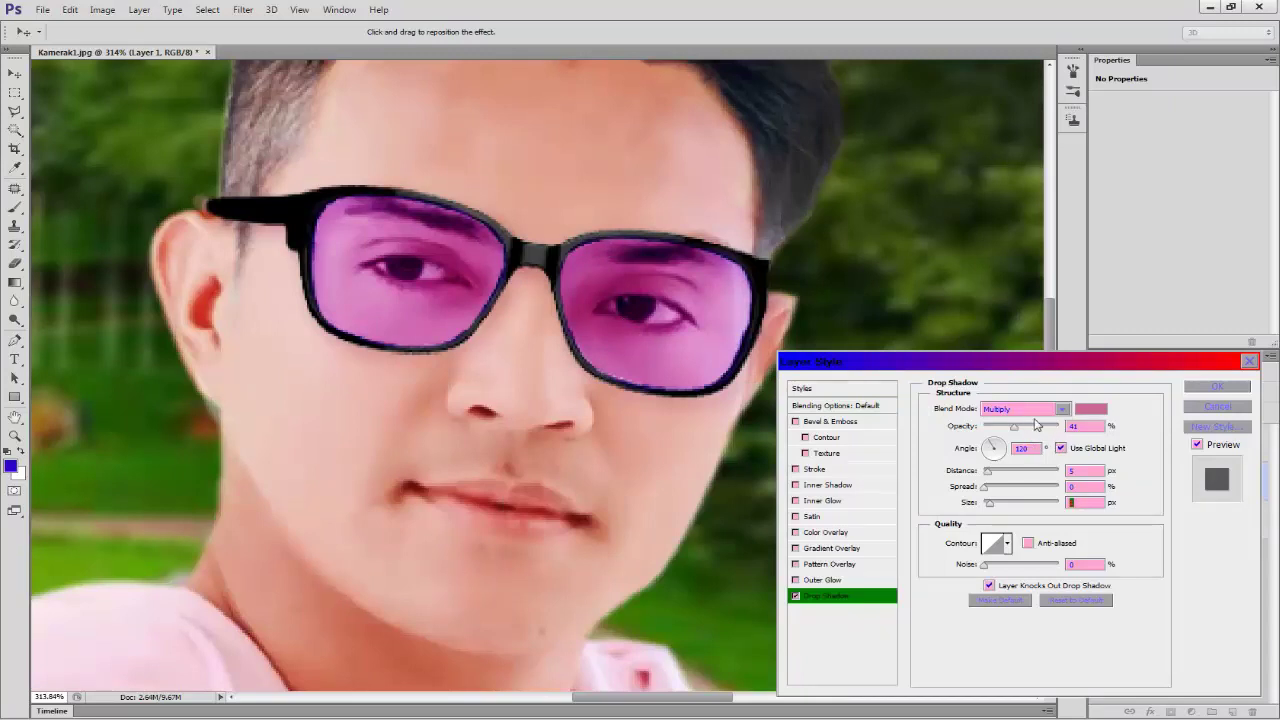
drag(1016, 430, 1001, 430)
drag(1001, 430, 1045, 434)
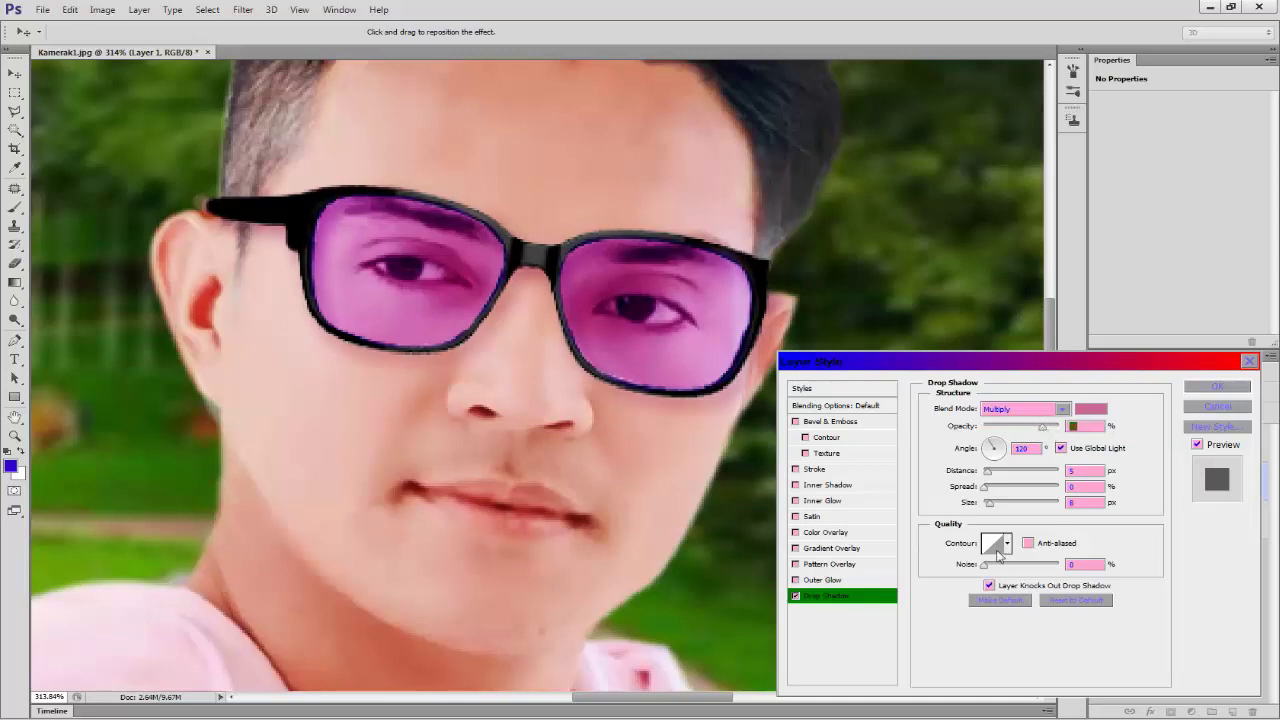
Set the shadow to 13% spread, 0 px distance, 58° angle and 16 px size, then apply.
click(795, 580)
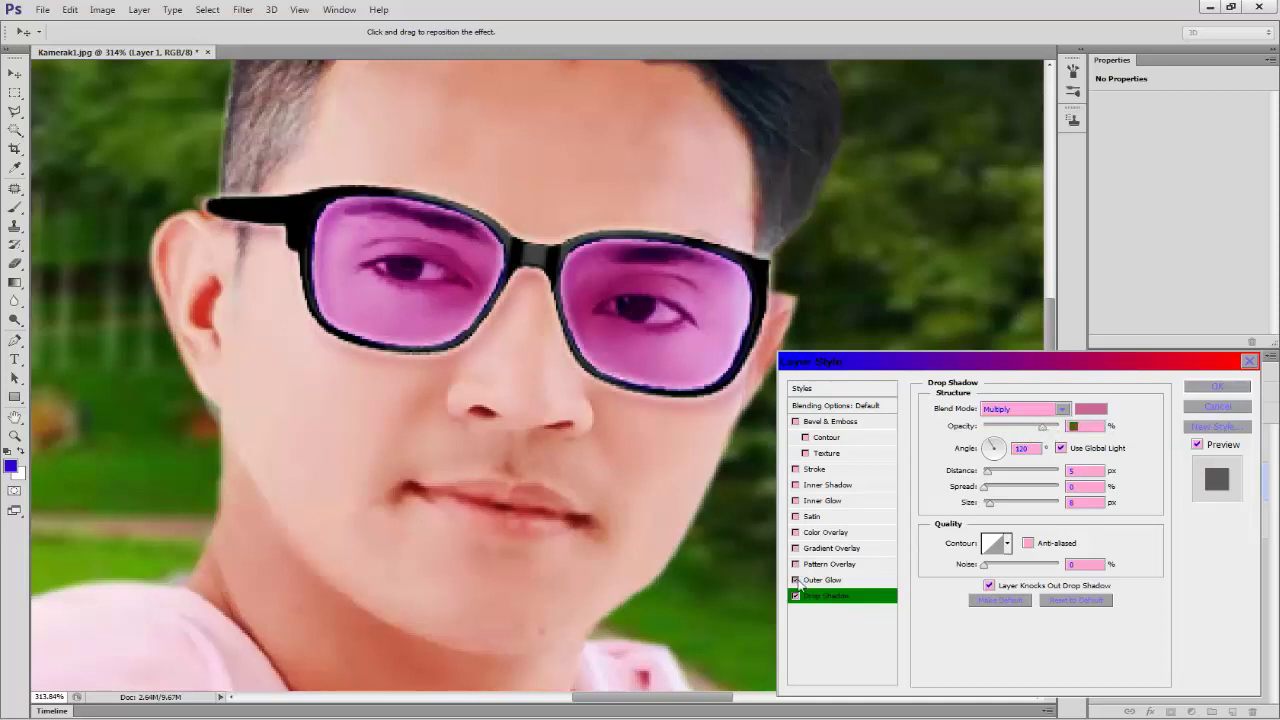
click(795, 580)
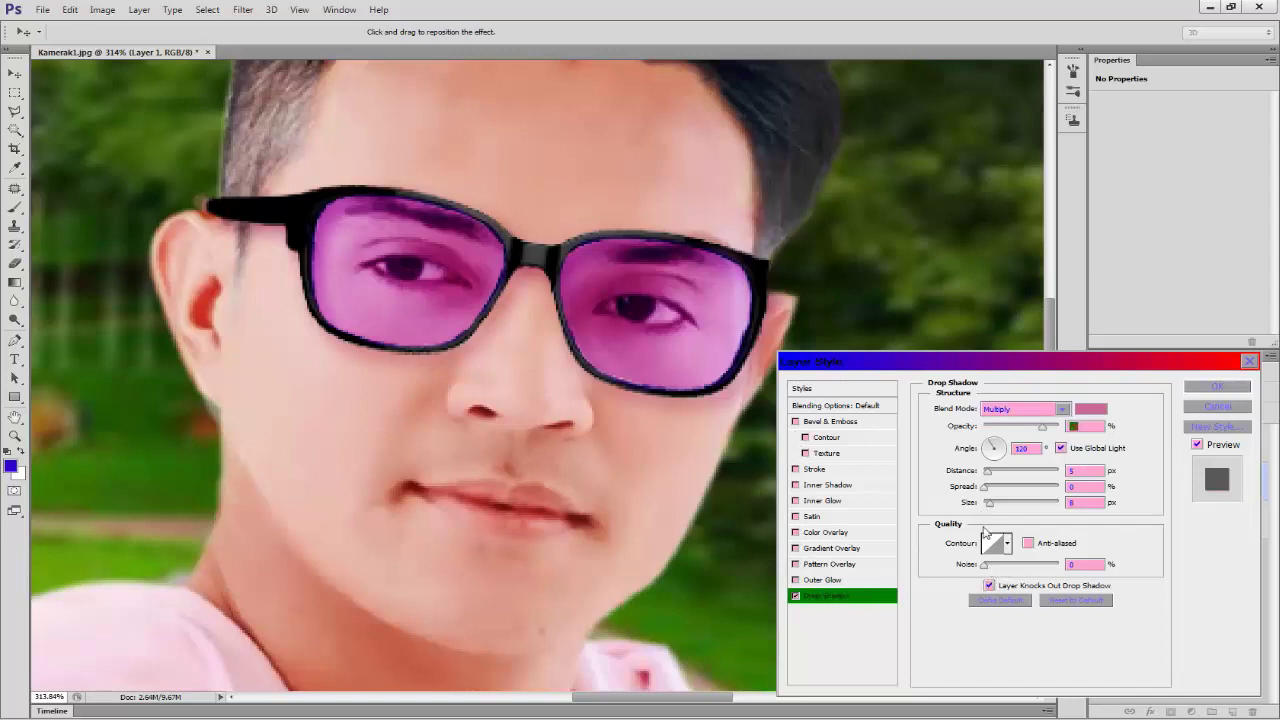
drag(997, 490, 994, 490)
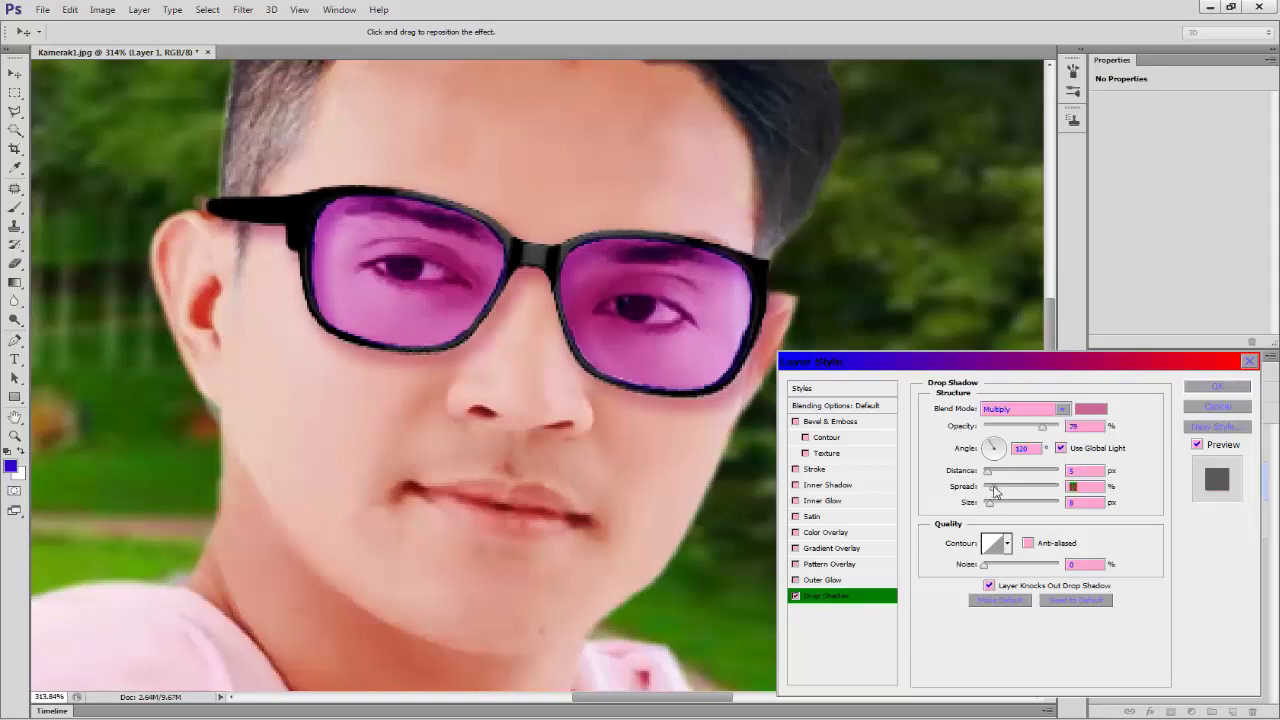
click(988, 472)
drag(988, 477, 975, 477)
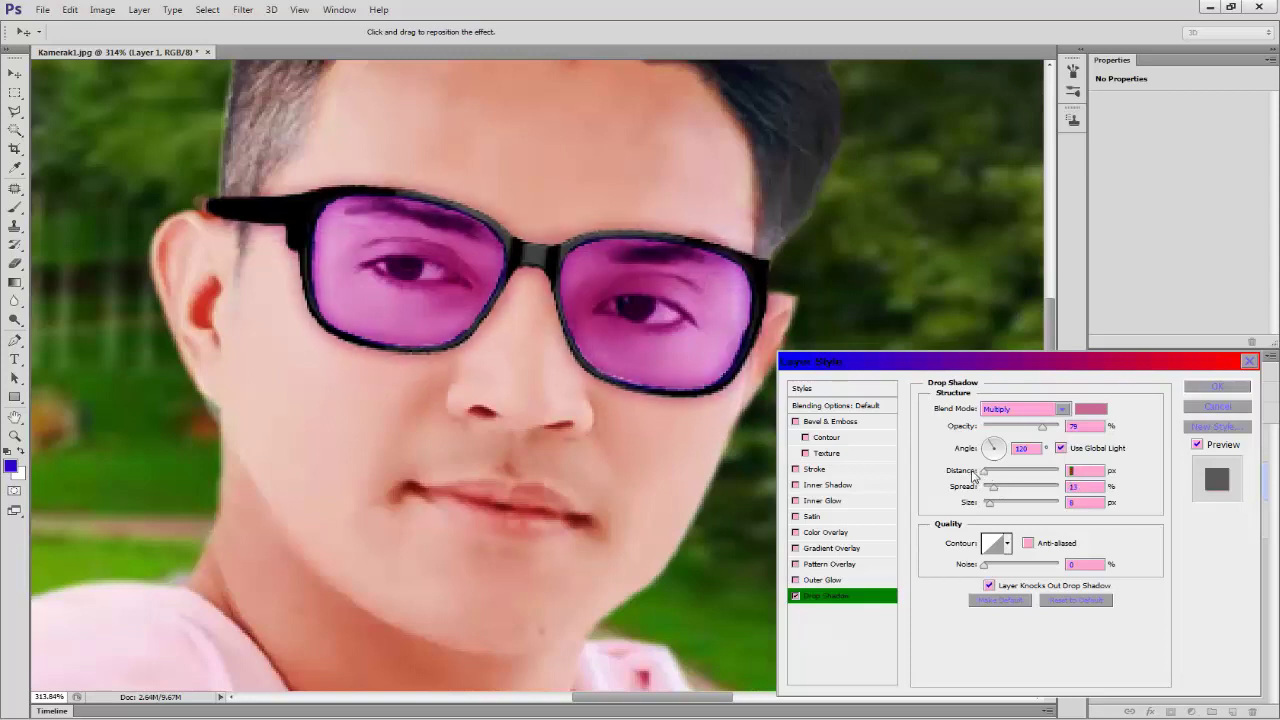
click(996, 447)
drag(997, 449, 993, 449)
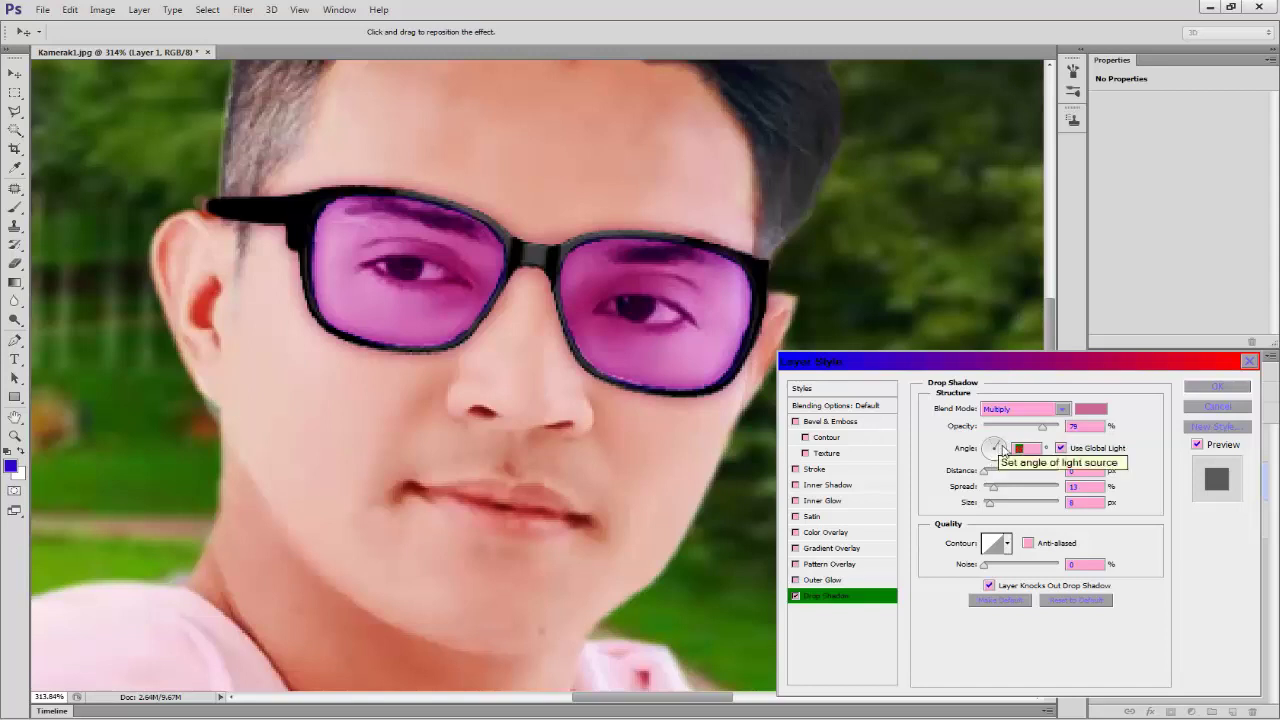
drag(992, 510, 993, 510)
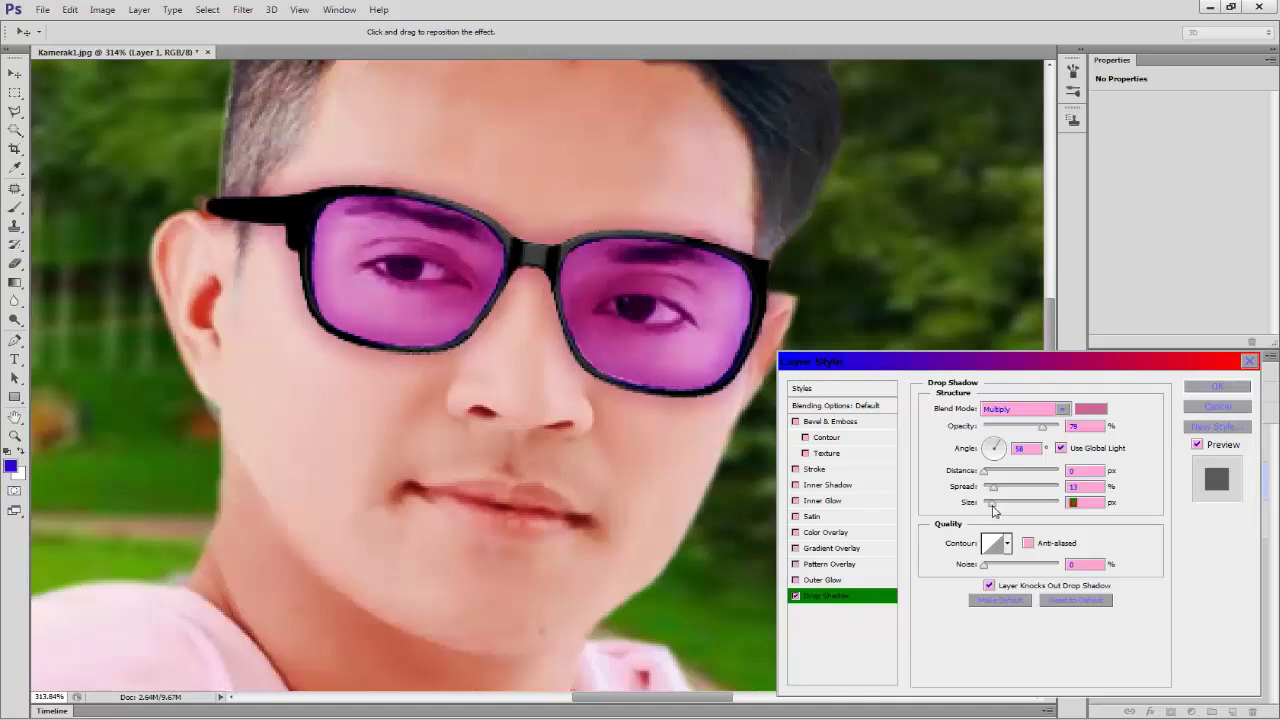
click(1208, 394)
Commit the pink drop shadow on Layer 1 and zoom out to fit the image.
key(b)
scroll(808, 364, down, 3)
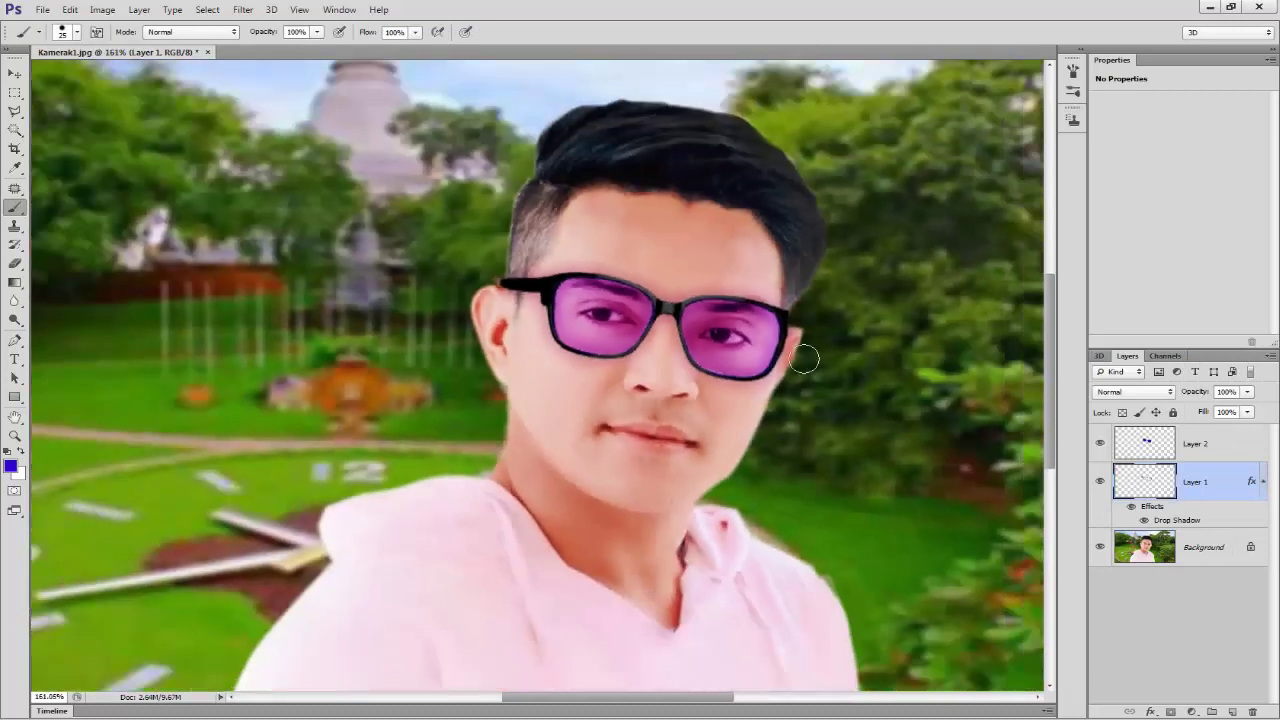
scroll(818, 381, down, 2)
scroll(824, 420, up, 1)
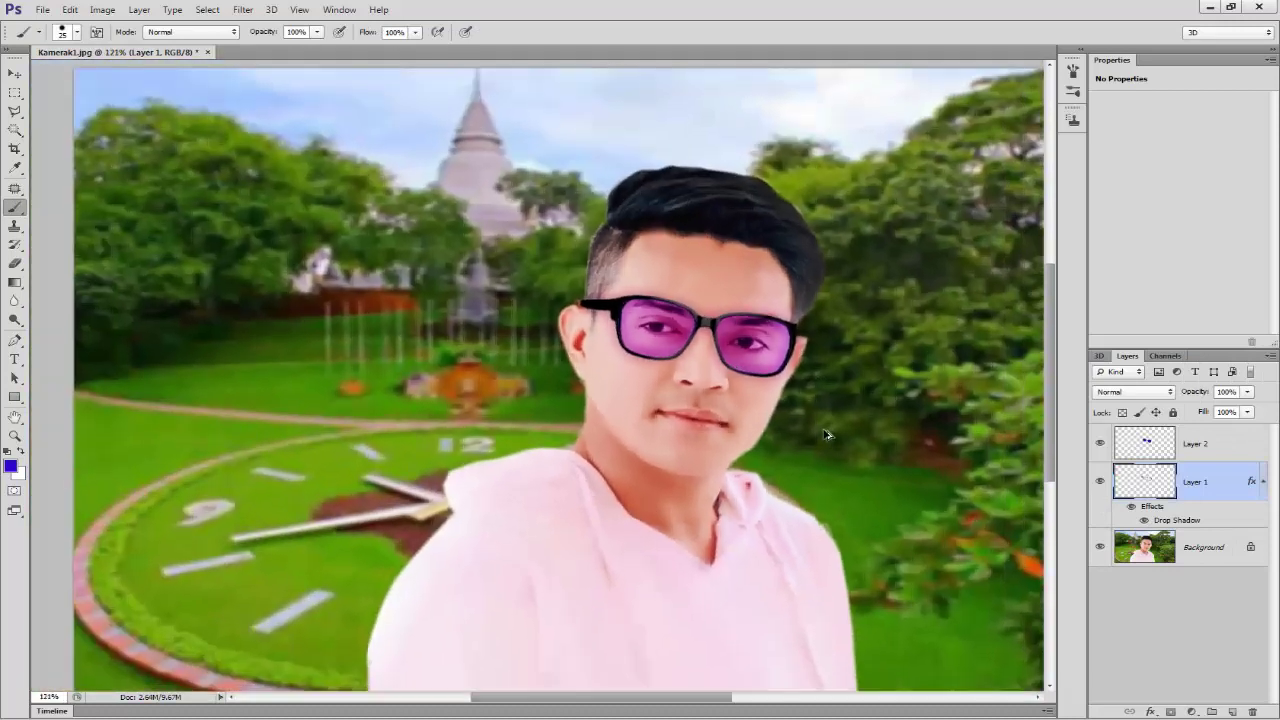
scroll(826, 434, up, 1)
scroll(826, 434, down, 1)
scroll(820, 430, down, 1)
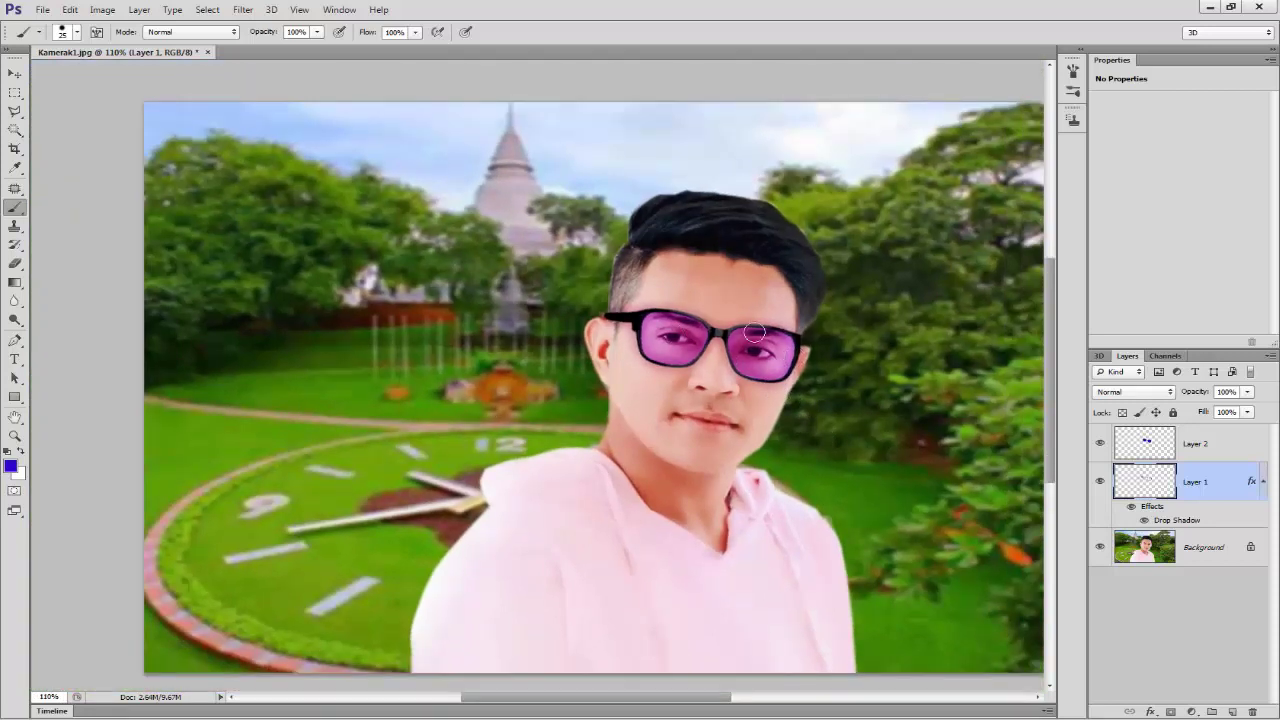
Collapse Layer 1's effects list and select Layer 2.
click(1203, 440)
click(1218, 490)
click(1262, 482)
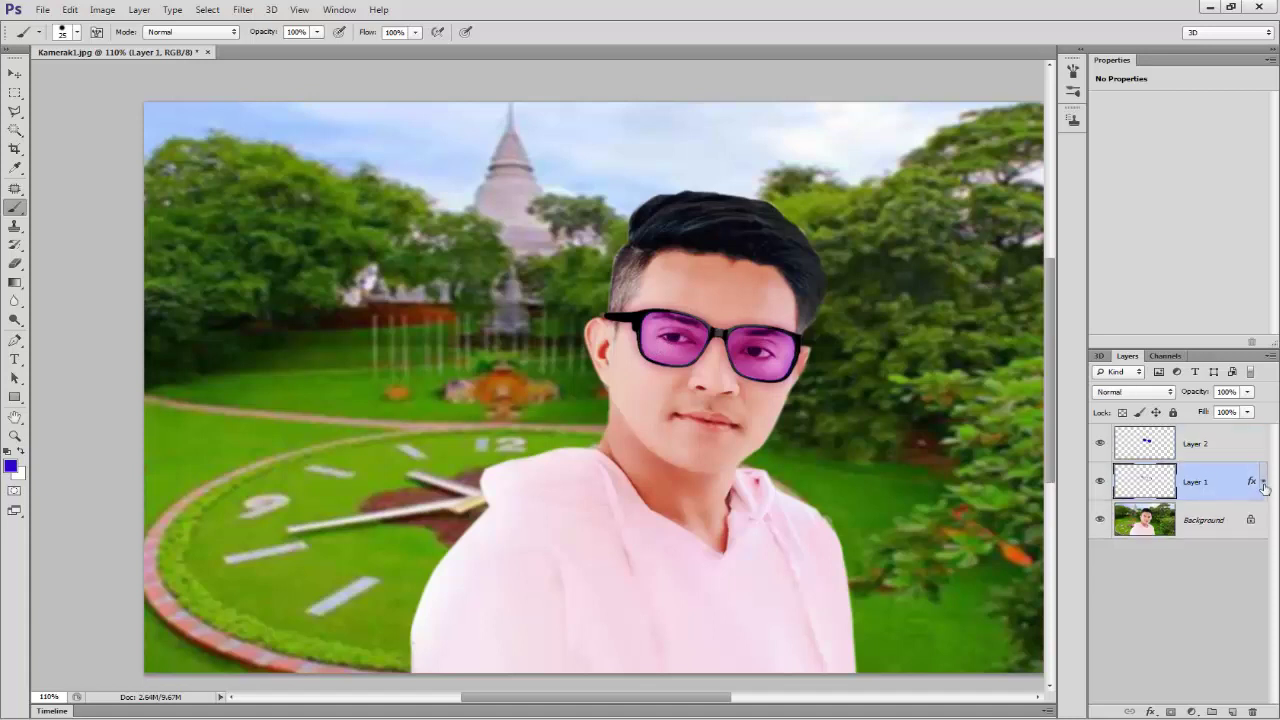
click(1218, 449)
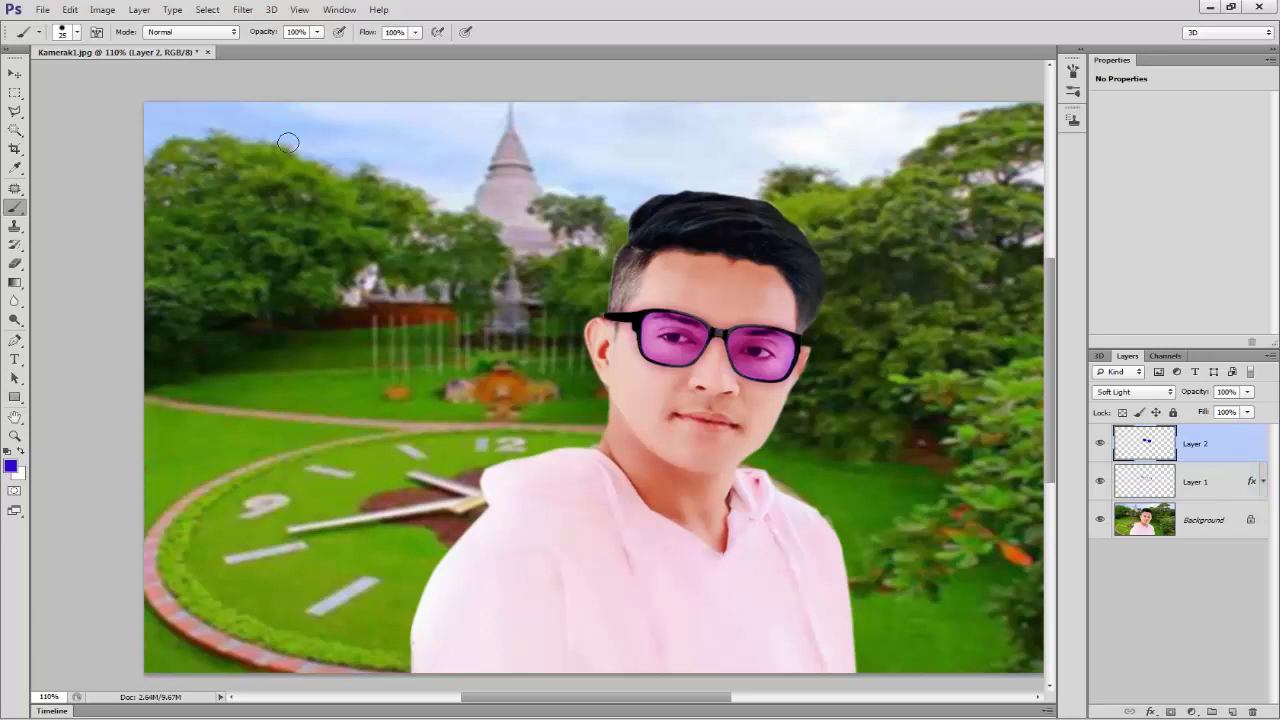
Apply Vibrance to Layer 2 with Saturation -100 and Vibrance +37.
click(102, 10)
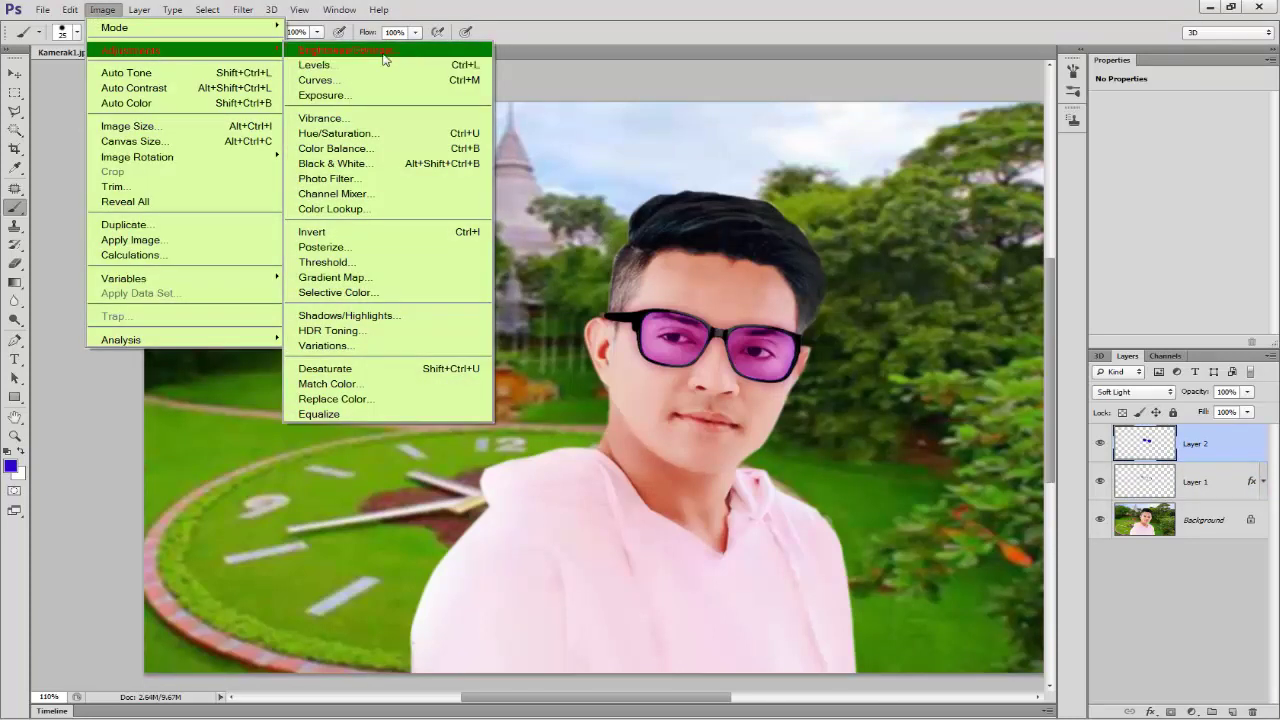
click(396, 121)
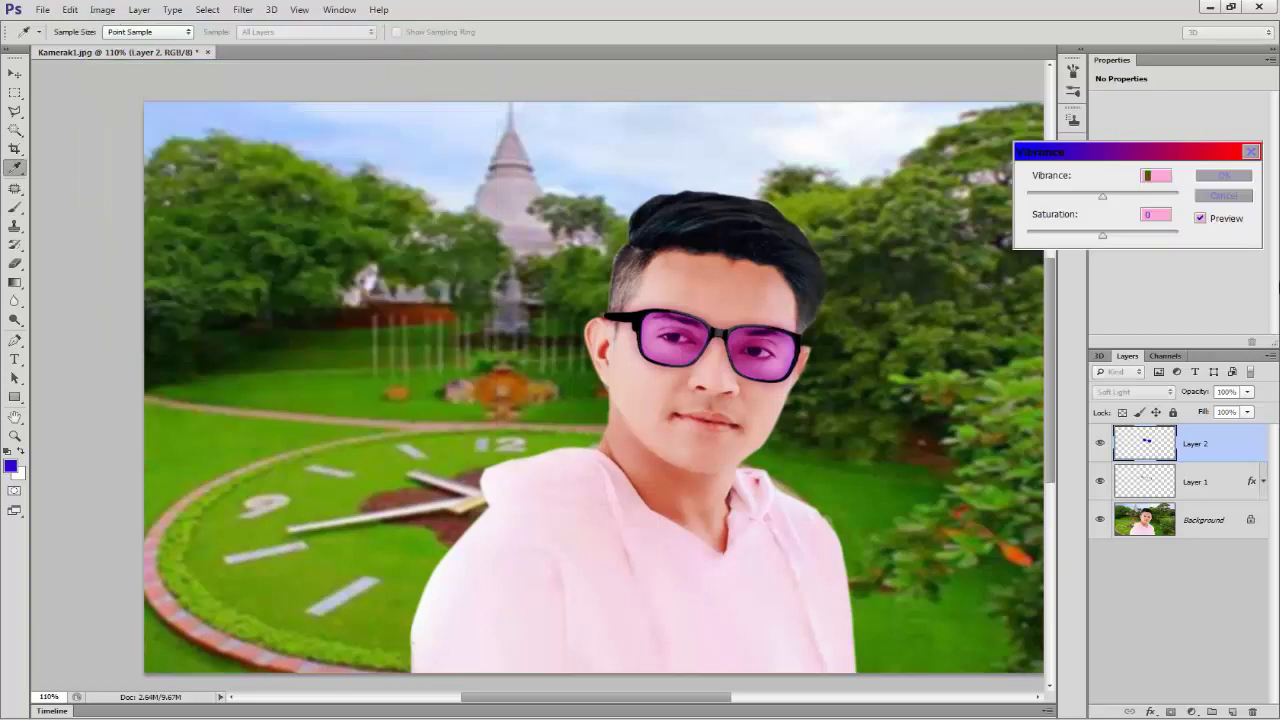
drag(1102, 236, 1007, 240)
click(1104, 199)
mouse_move(1107, 201)
mouse_down()
mouse_move(1071, 200)
mouse_move(1131, 205)
mouse_up()
click(1246, 179)
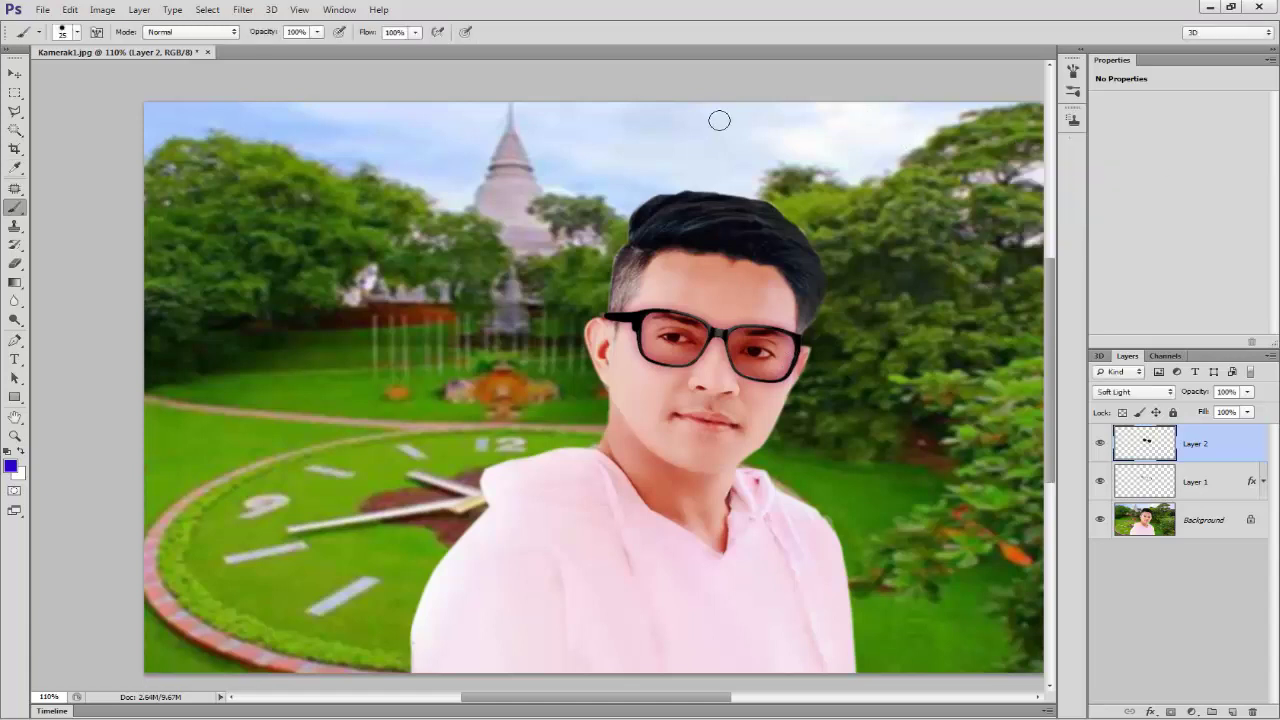
Apply a slight Hue/Saturation tweak to Layer 2.
click(100, 10)
mouse_move(131, 50)
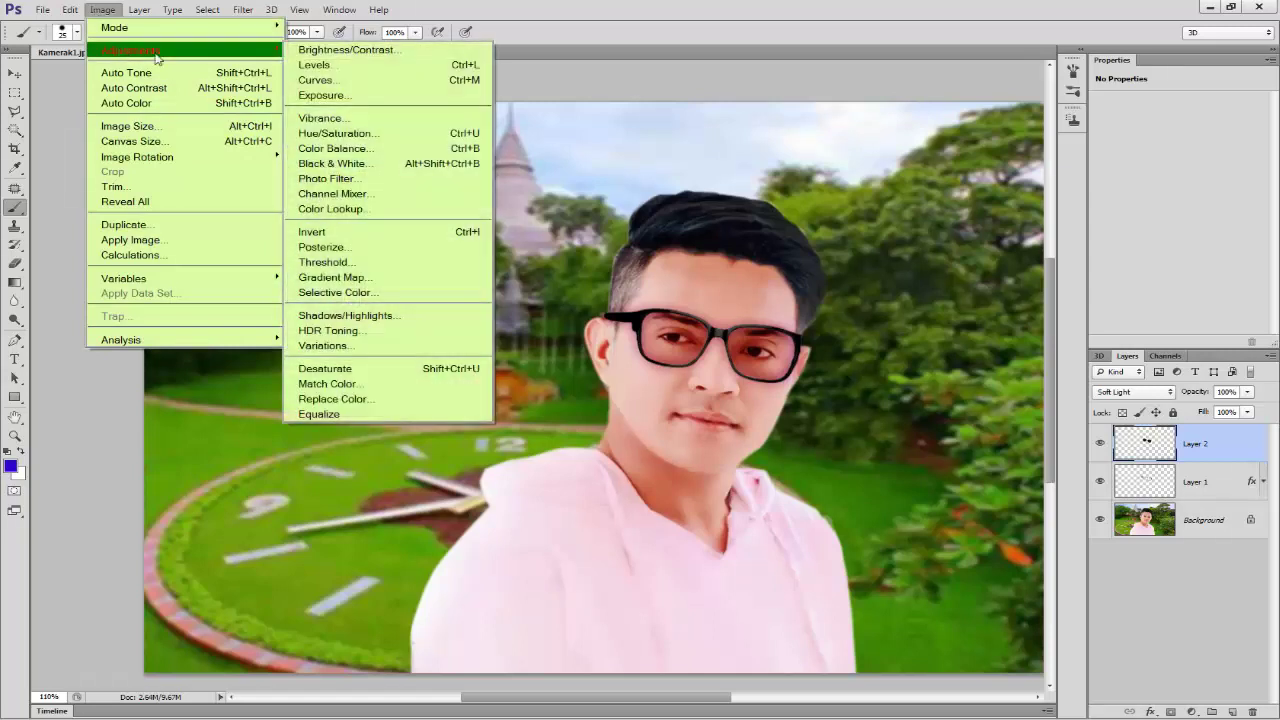
click(358, 134)
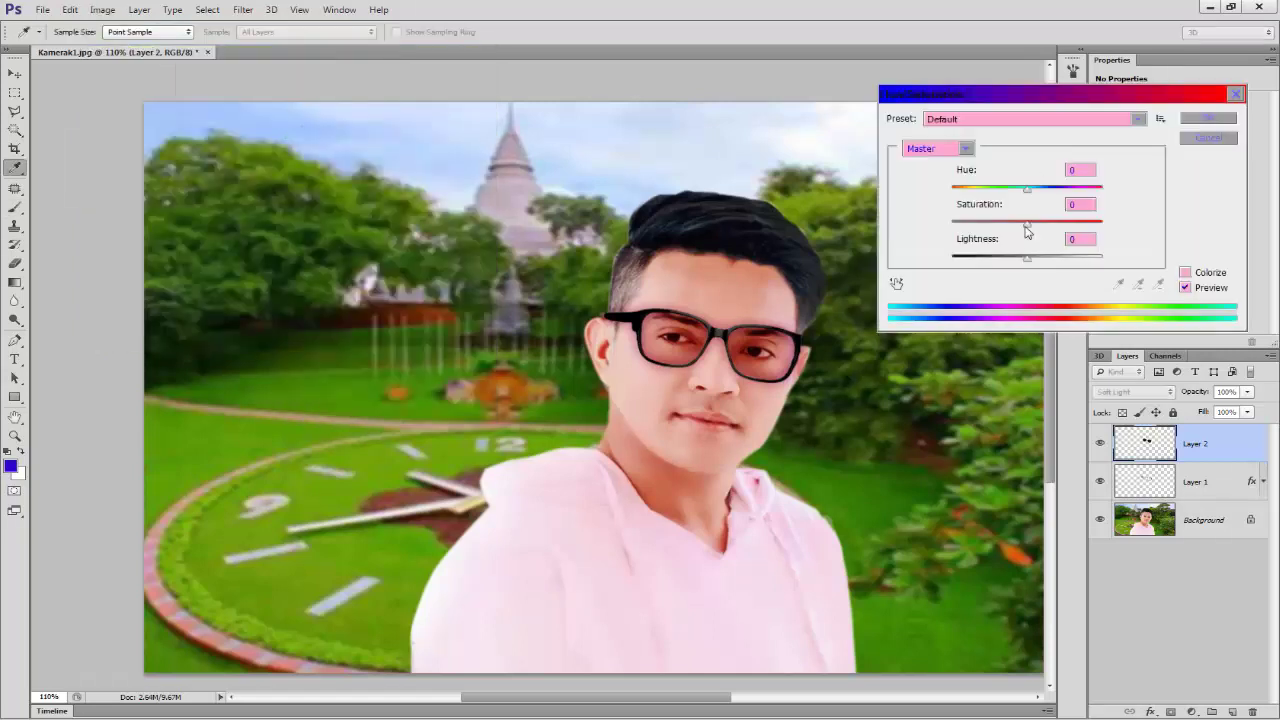
click(1028, 260)
drag(1027, 222, 1041, 222)
click(1215, 122)
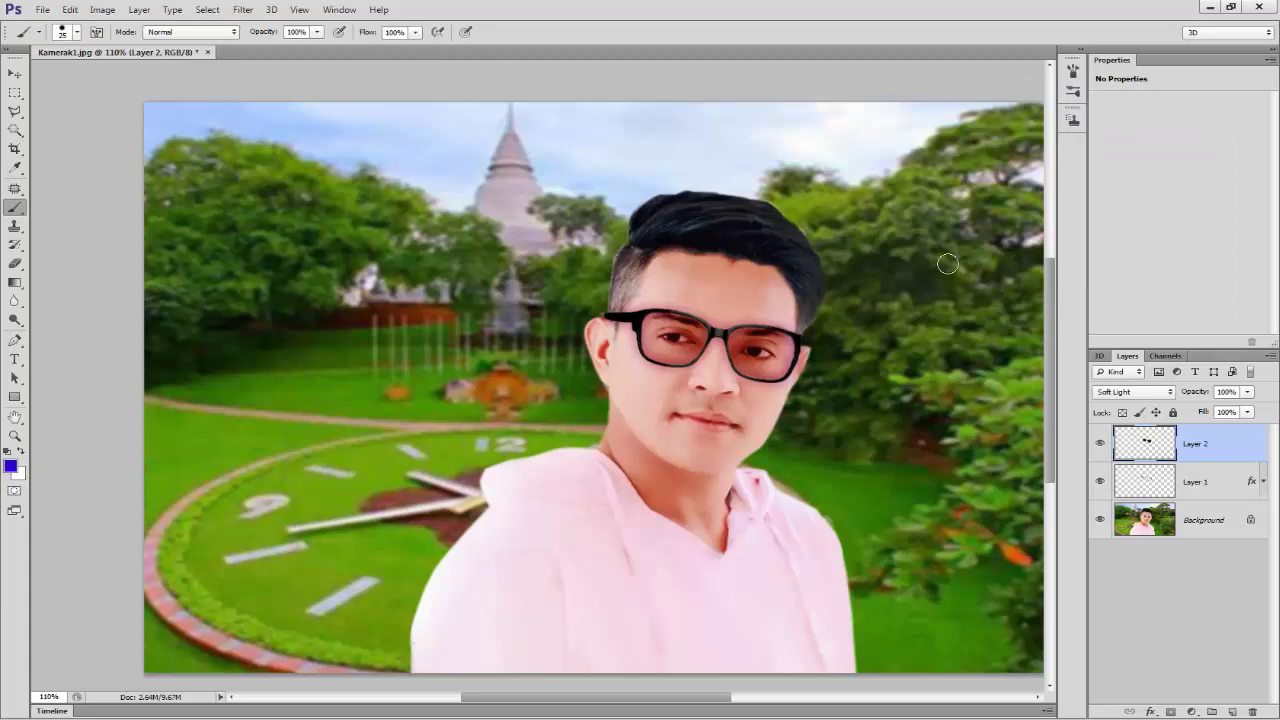
click(14, 73)
click(102, 9)
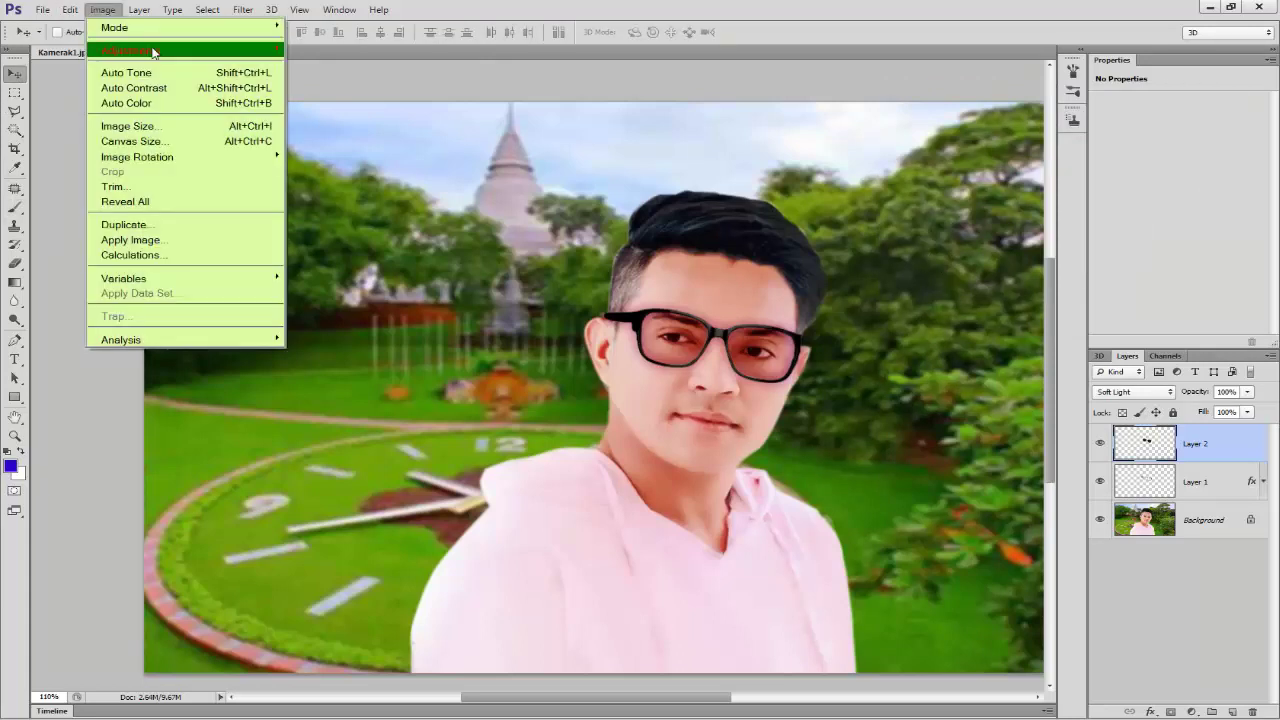
mouse_move(185, 50)
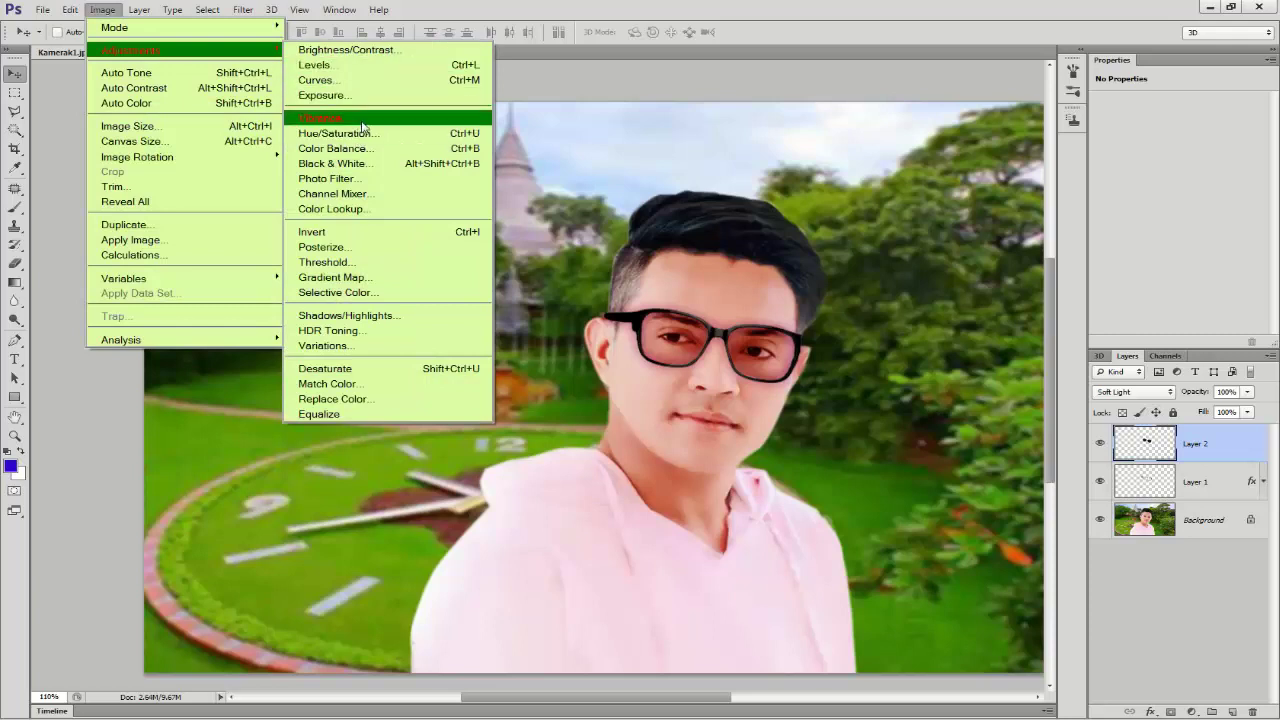
Set Layer 2's Color Balance midtones to Yellow/Blue -100 and shift Cyan/Red toward red.
click(366, 117)
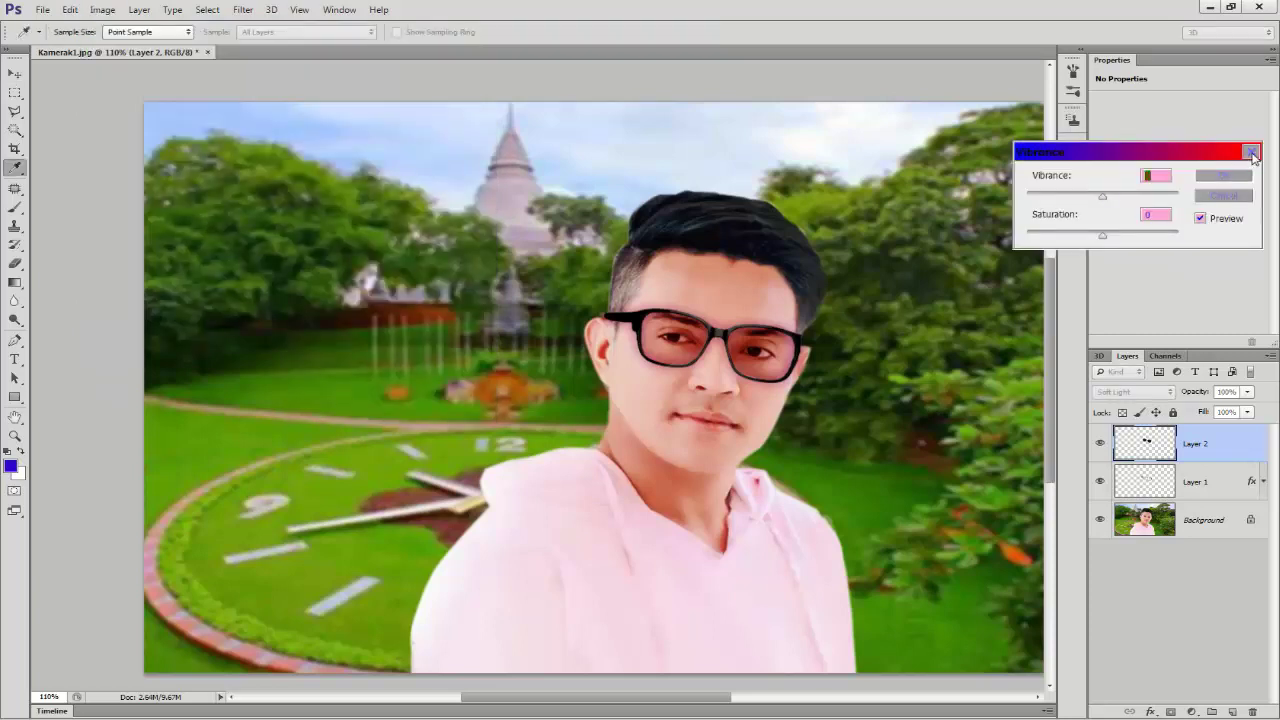
click(1251, 152)
click(102, 12)
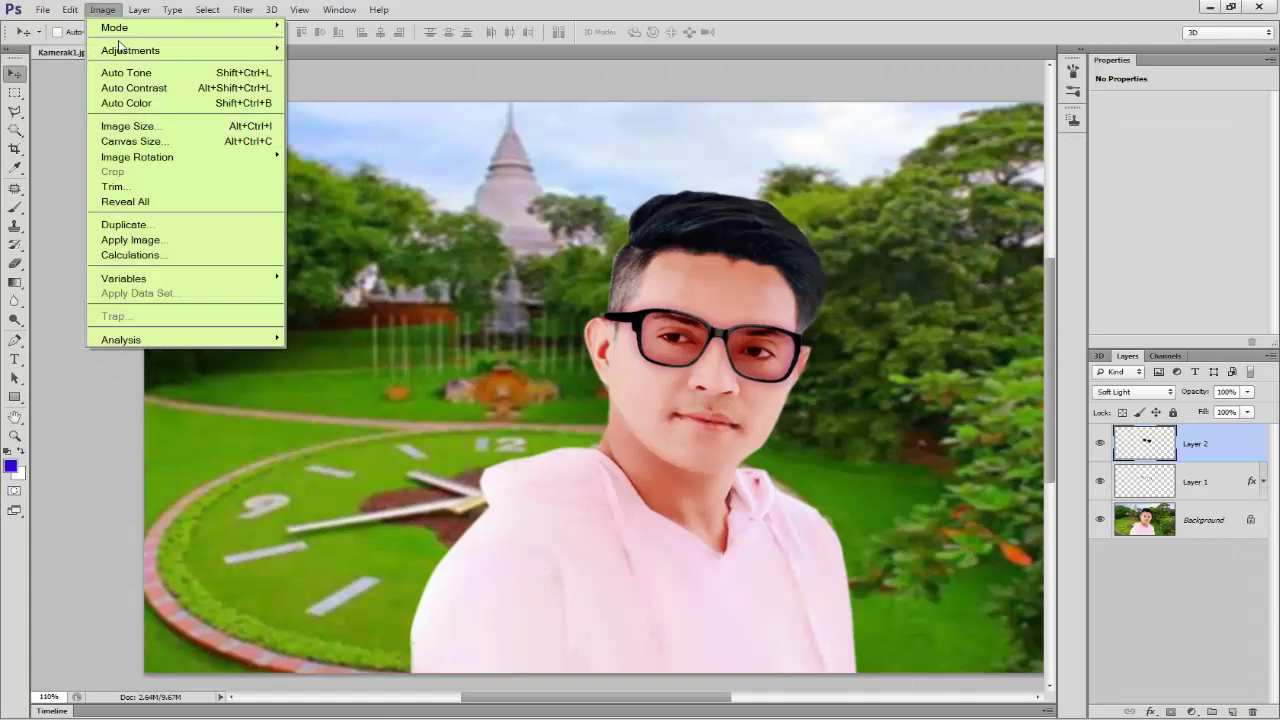
mouse_move(185, 50)
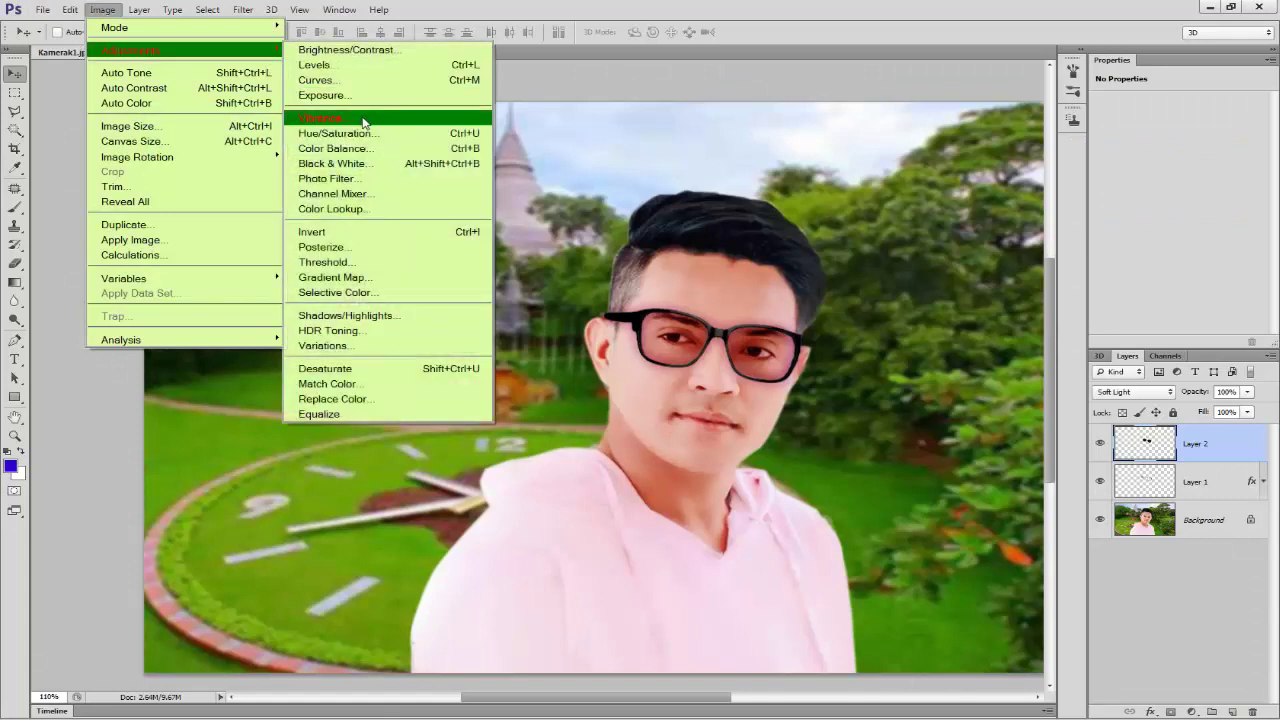
click(360, 148)
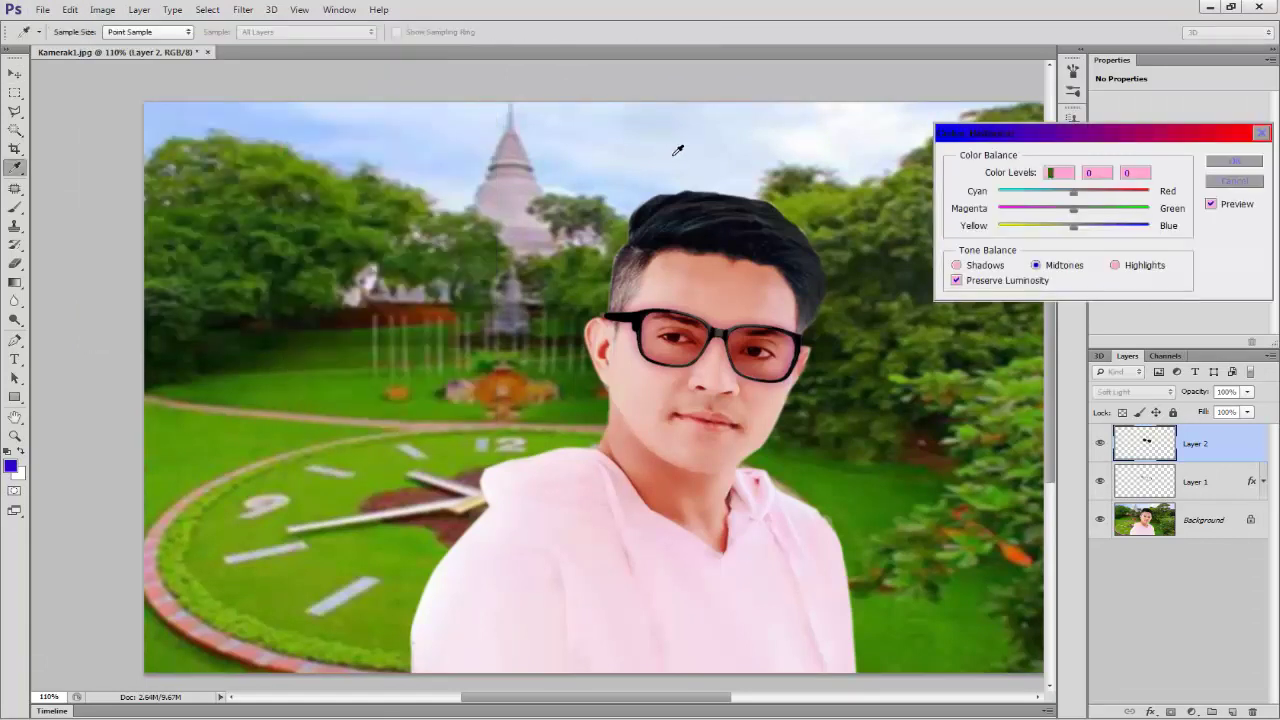
drag(1073, 229, 1013, 231)
drag(1013, 231, 998, 229)
mouse_move(1075, 194)
mouse_down()
mouse_move(1103, 195)
mouse_move(1035, 194)
mouse_move(1064, 194)
mouse_up()
click(1234, 161)
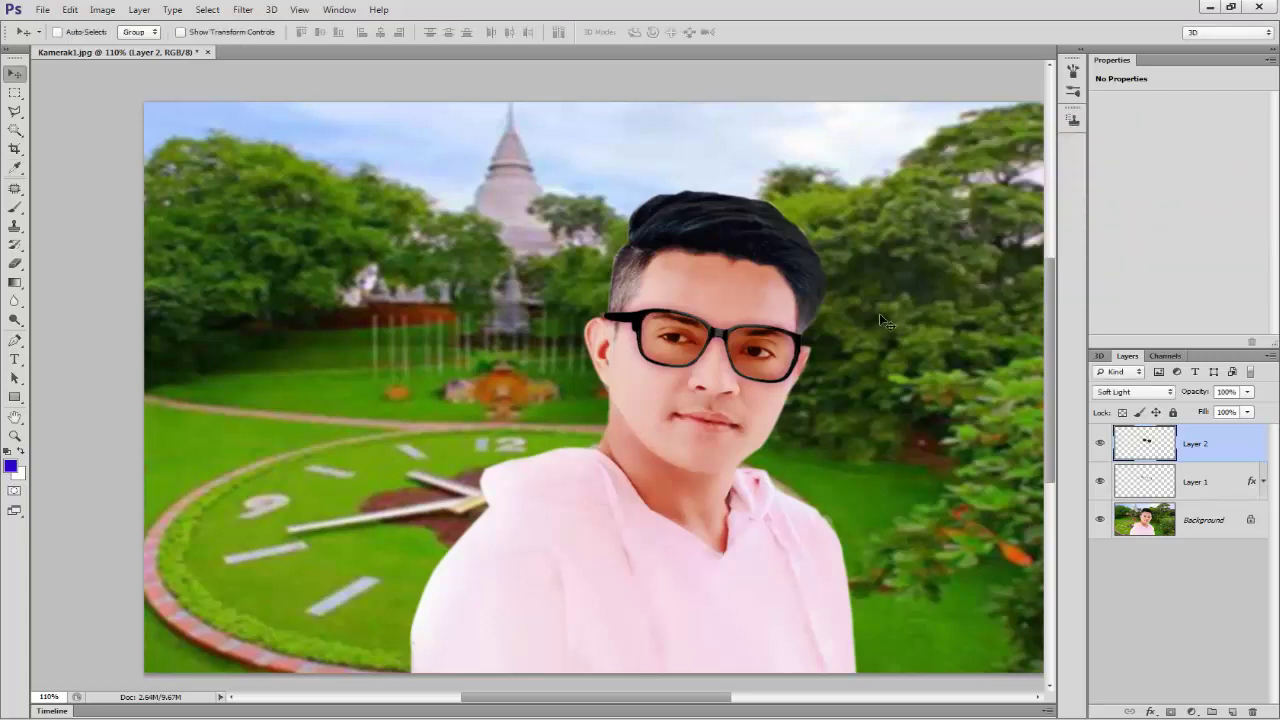
scroll(697, 430, up, 2)
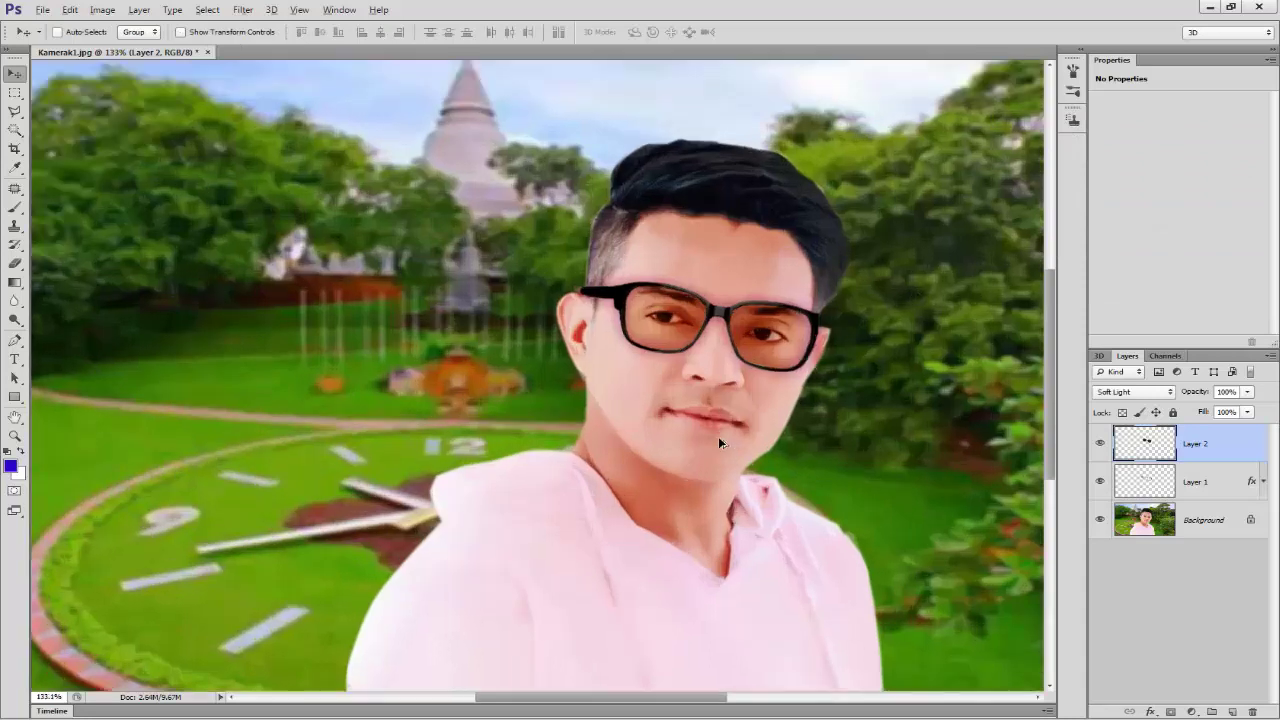
scroll(718, 436, up, 2)
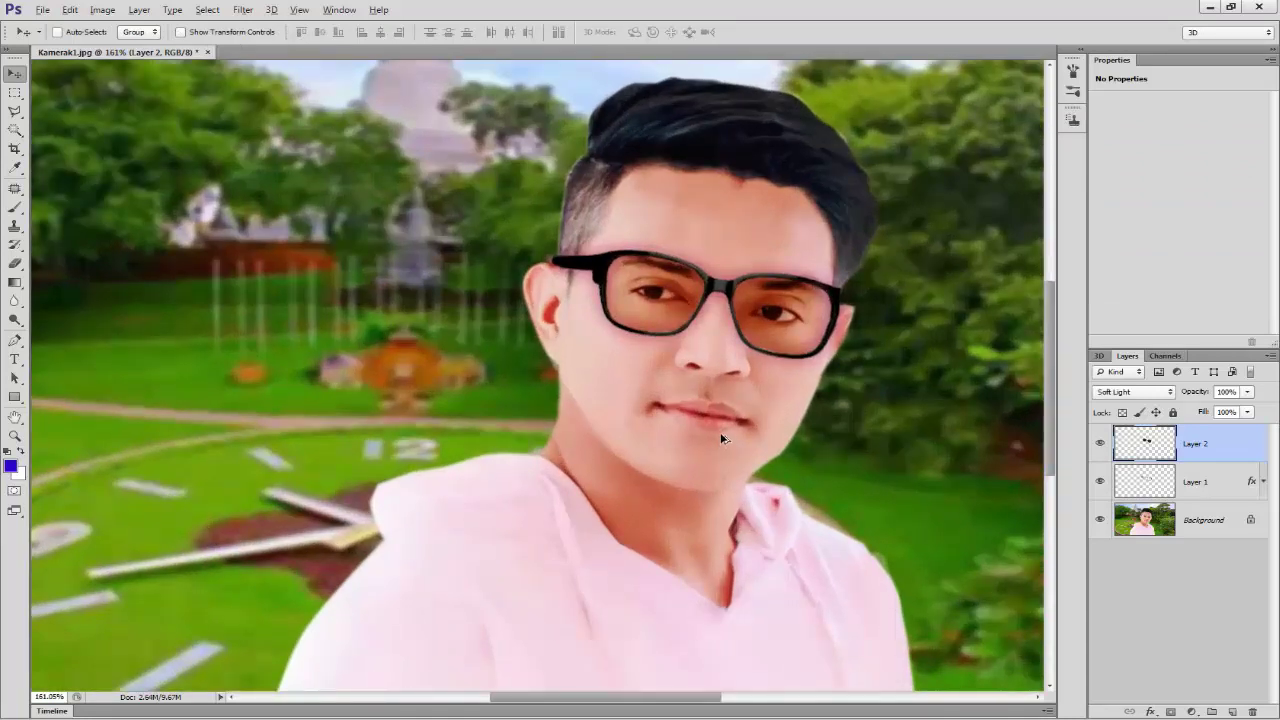
scroll(720, 436, down, 1)
scroll(721, 436, down, 2)
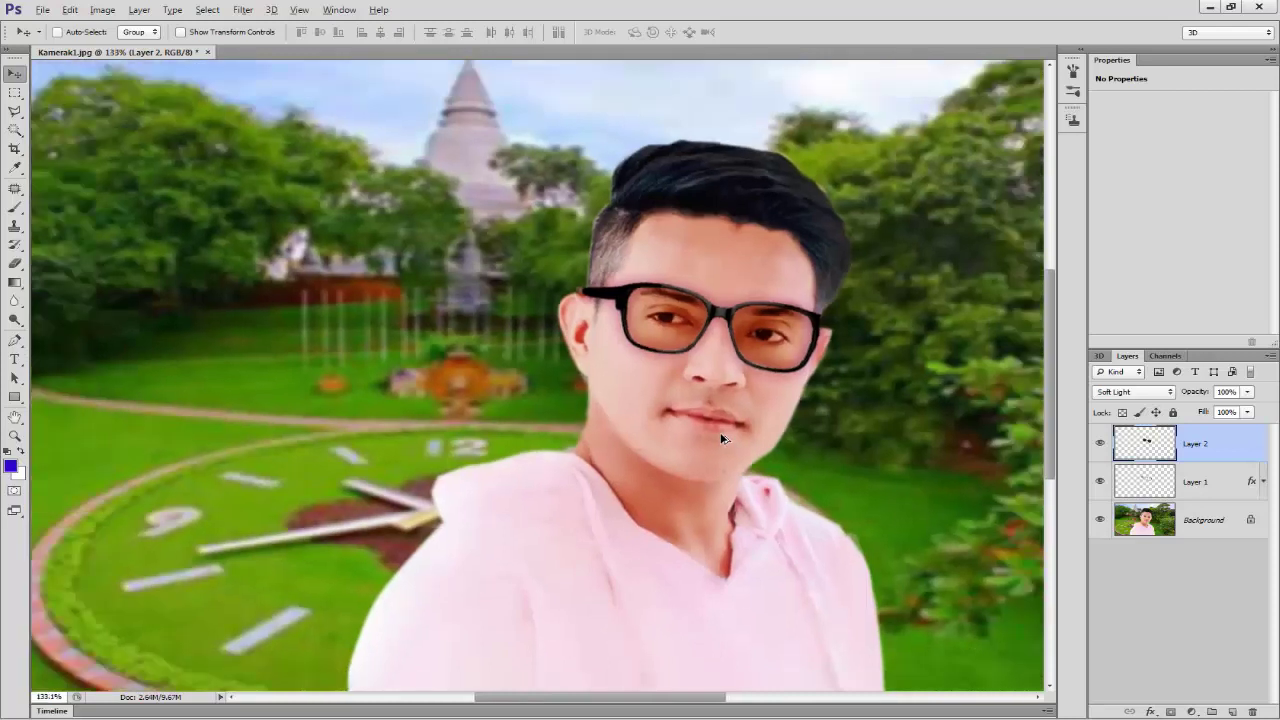
scroll(721, 436, down, 2)
scroll(722, 437, down, 1)
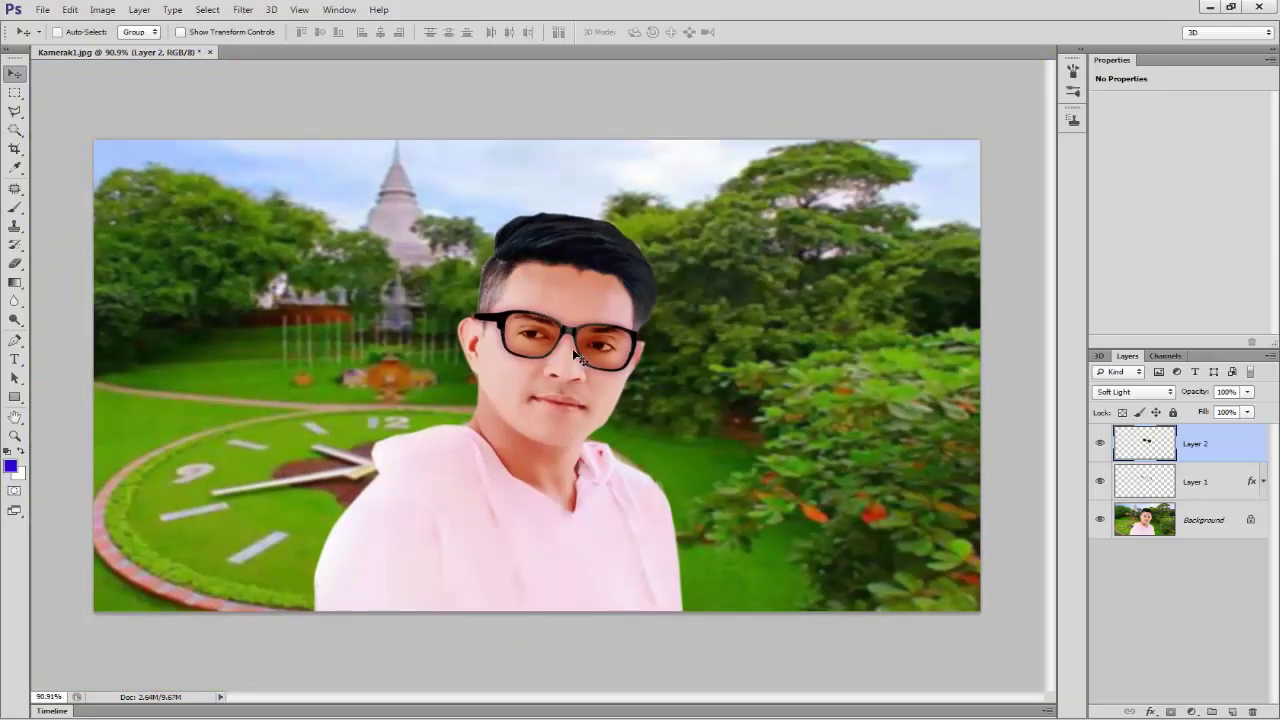
scroll(517, 383, up, 2)
scroll(518, 380, up, 6)
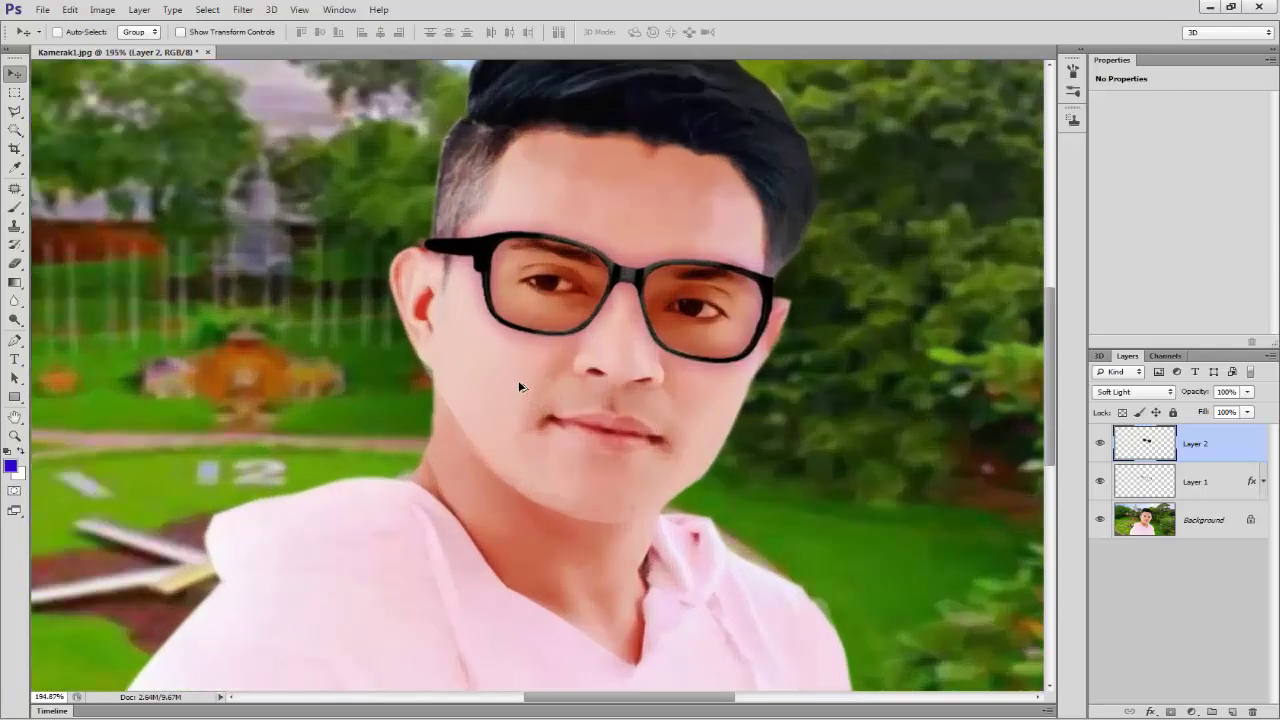